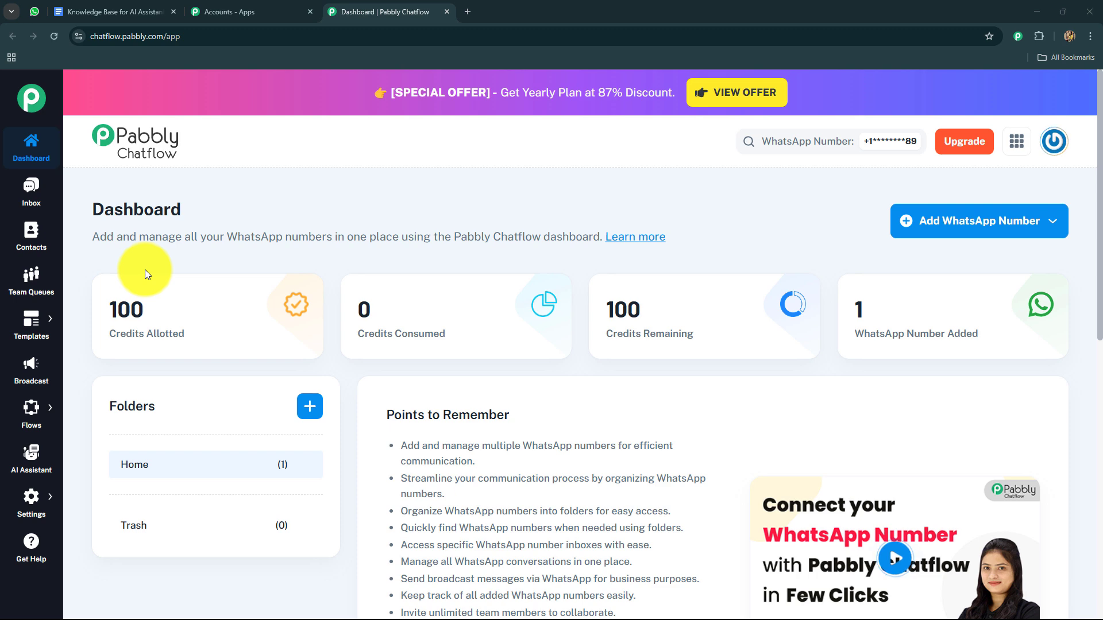
# Scroll down the dashboard to review the credits and the connected WhatsApp number.
pyautogui.scroll(-2, 451, 423)
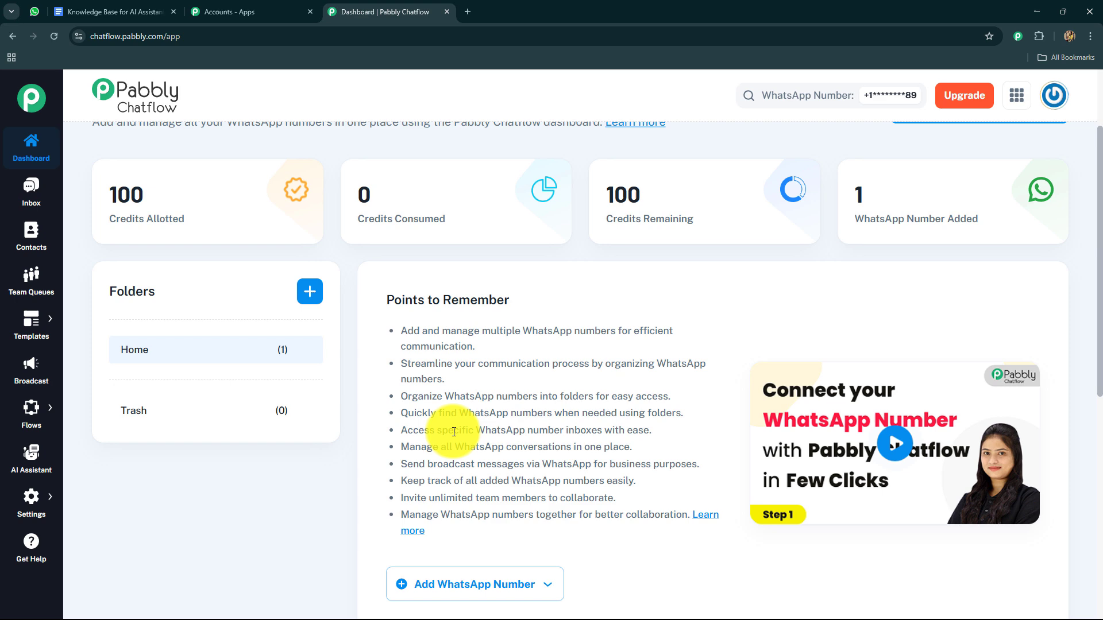
pyautogui.click(31, 457)
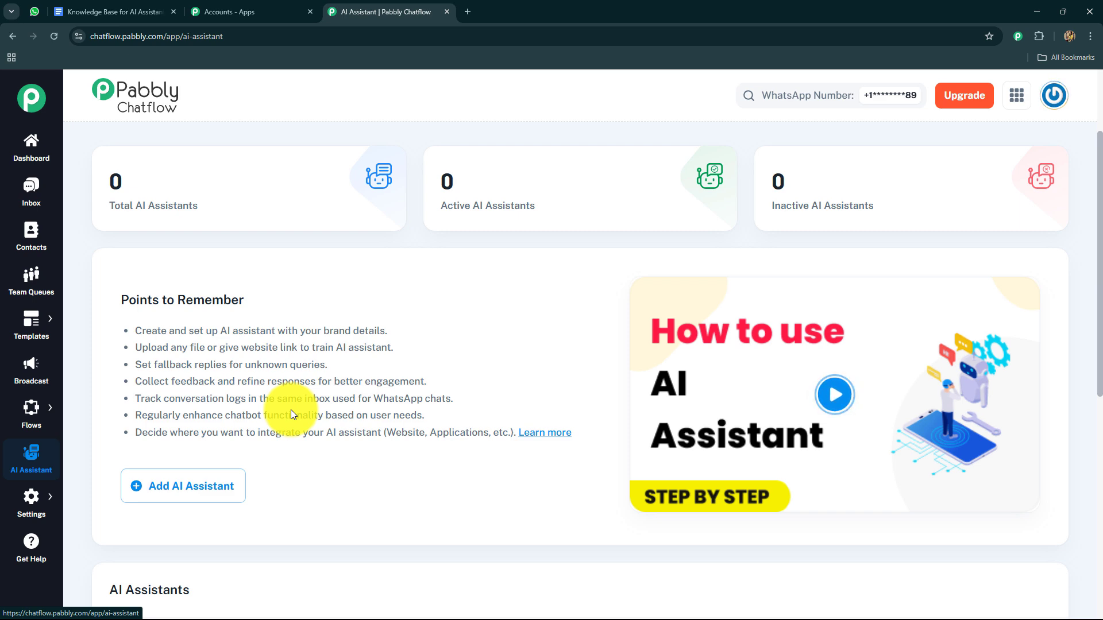
pyautogui.hotkey('ctrl', '1')
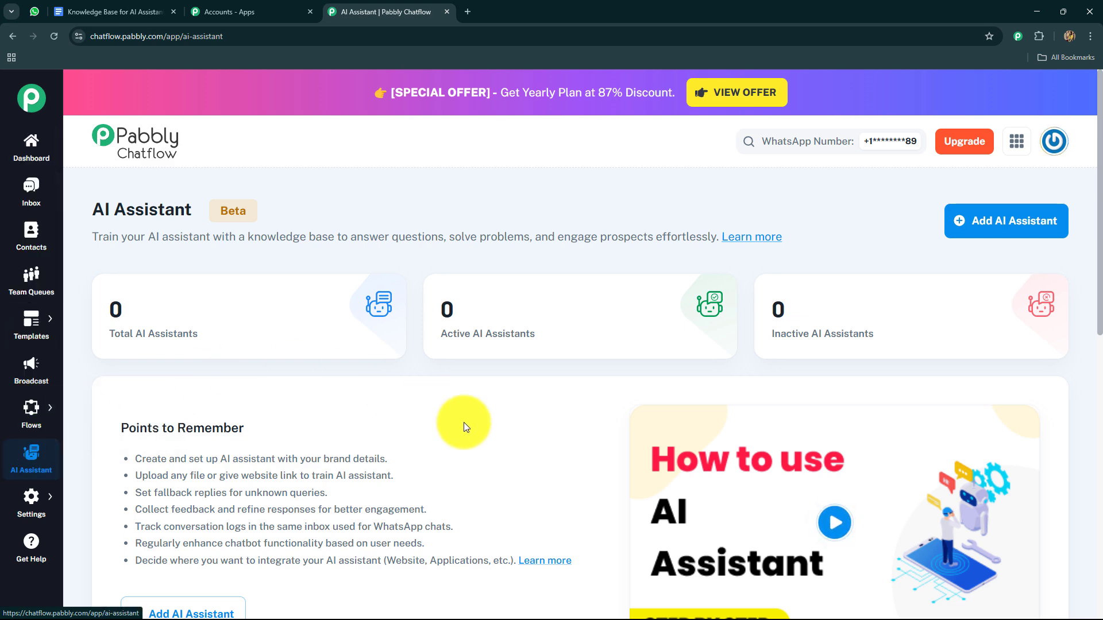
pyautogui.scroll(-2, 463, 423)
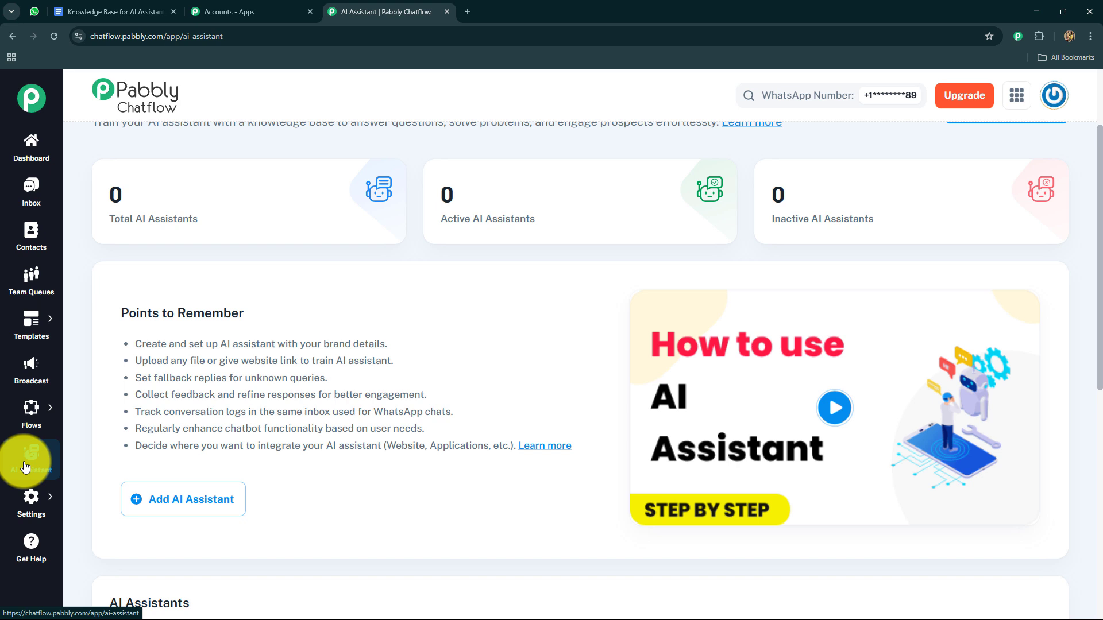
pyautogui.moveTo(130, 344); pyautogui.dragTo(558, 406)
pyautogui.click(232, 356)
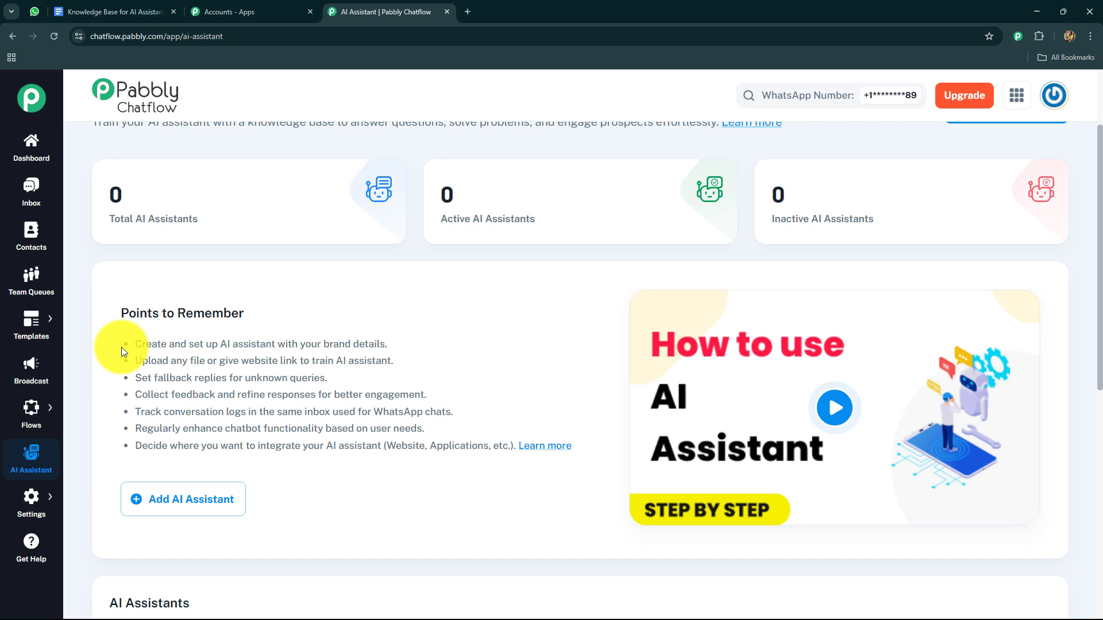
pyautogui.moveTo(123, 346); pyautogui.dragTo(452, 446)
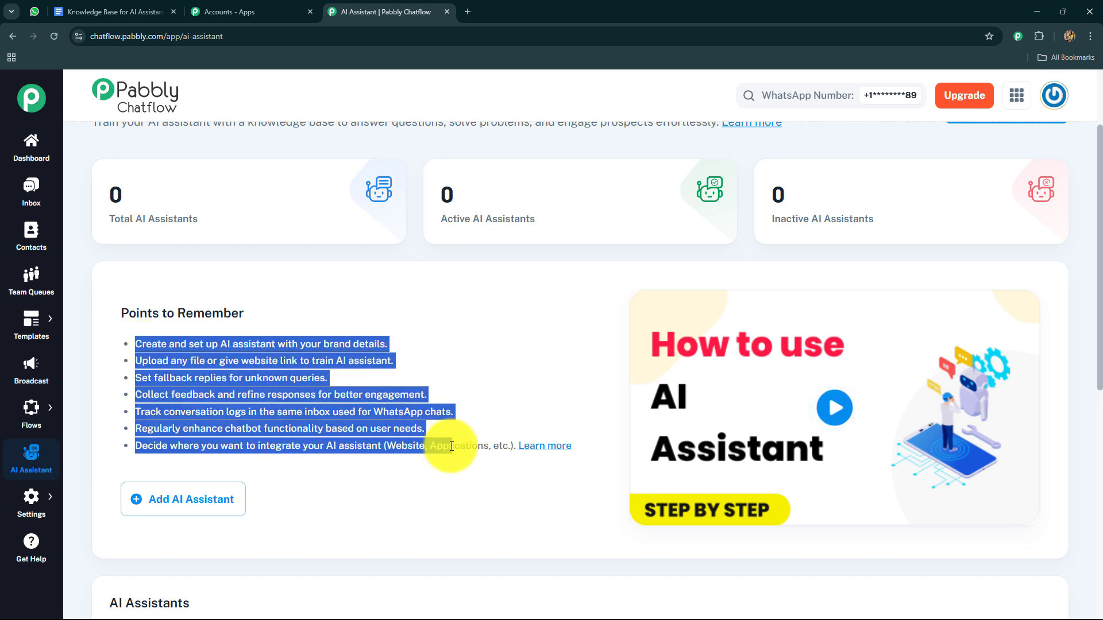
pyautogui.click(422, 492)
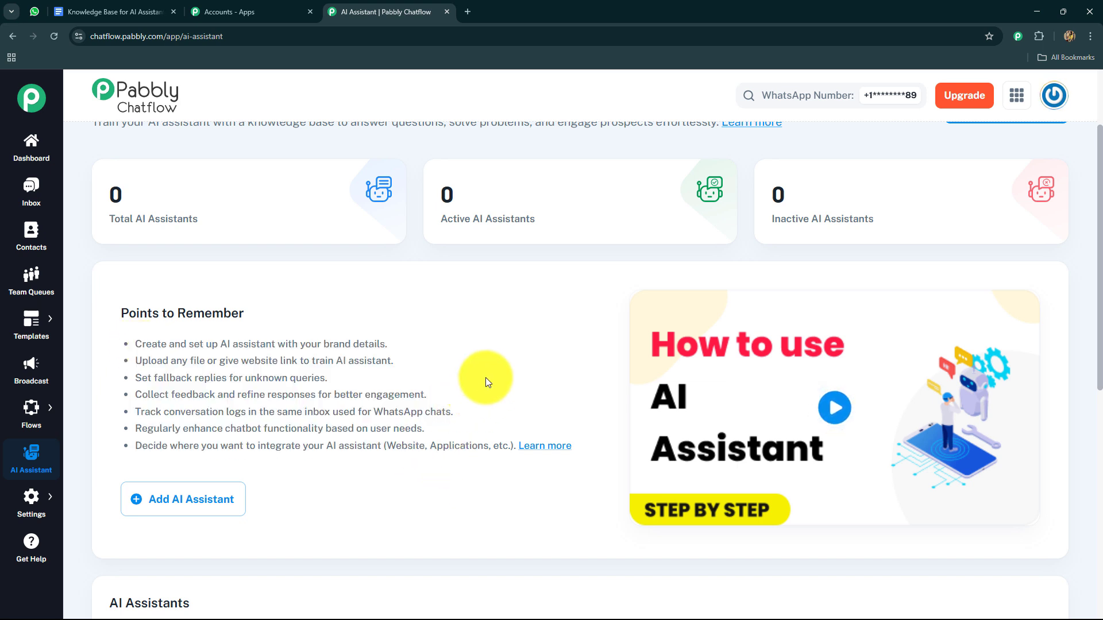
# Create a new assistant named 'AI Assistant for PSB' through the Add AI Assistant form.
pyautogui.click(170, 500)
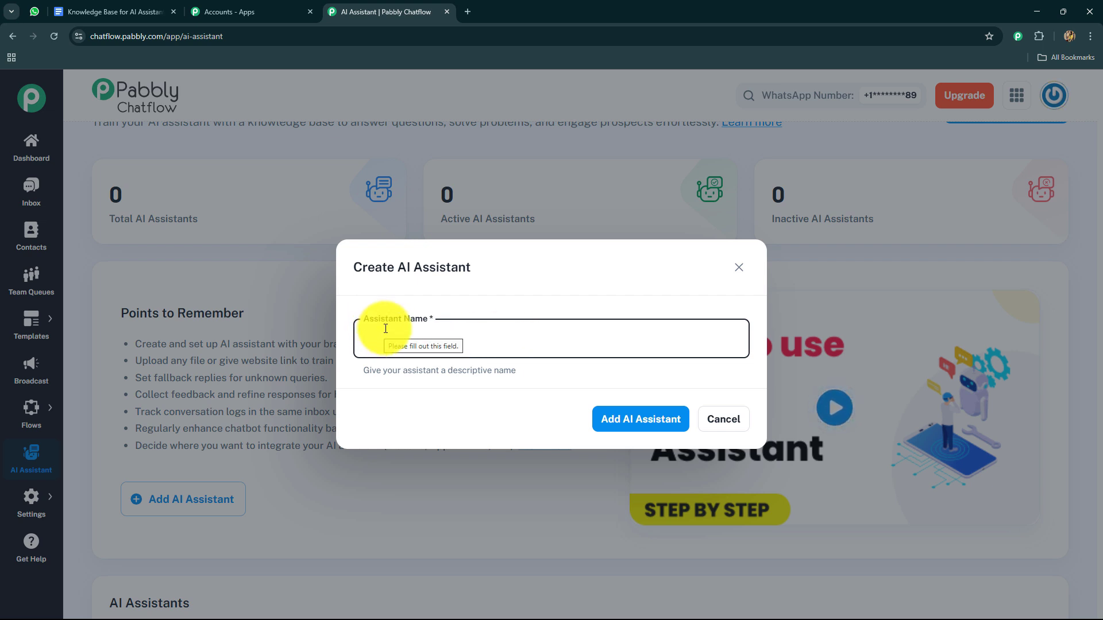
pyautogui.write('AI Assistant for PSB')
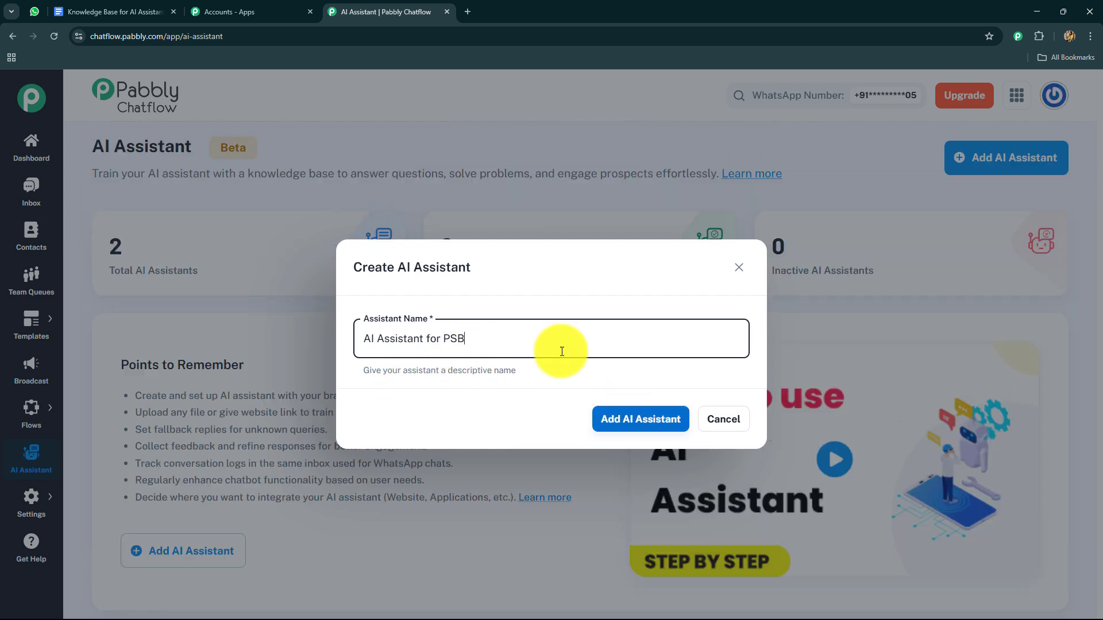
pyautogui.moveTo(562, 352); pyautogui.dragTo(344, 335)
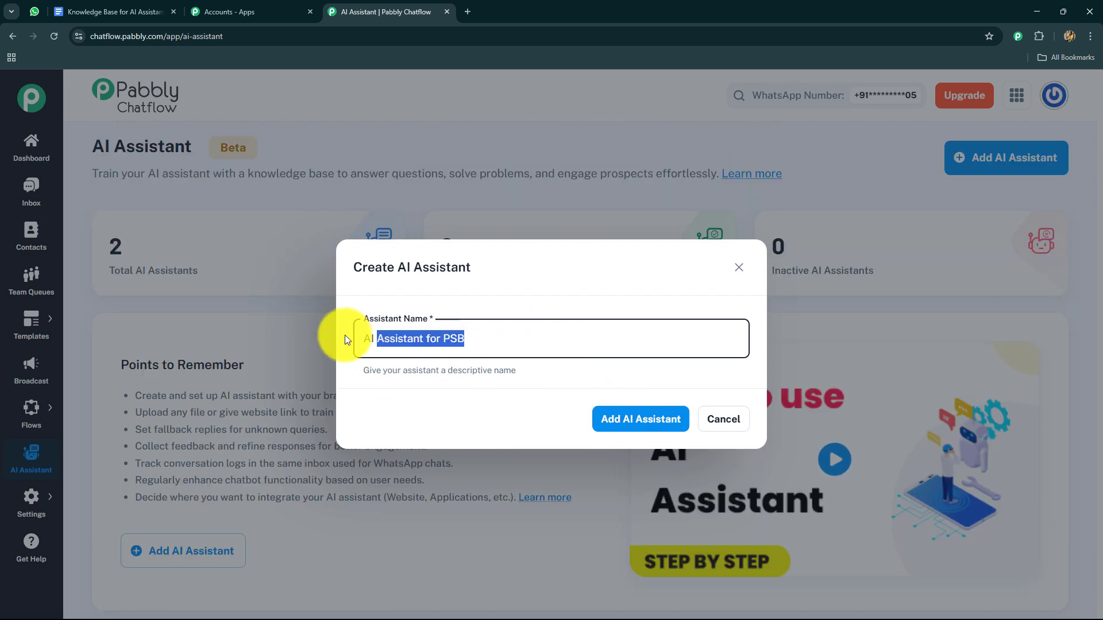
pyautogui.click(632, 424)
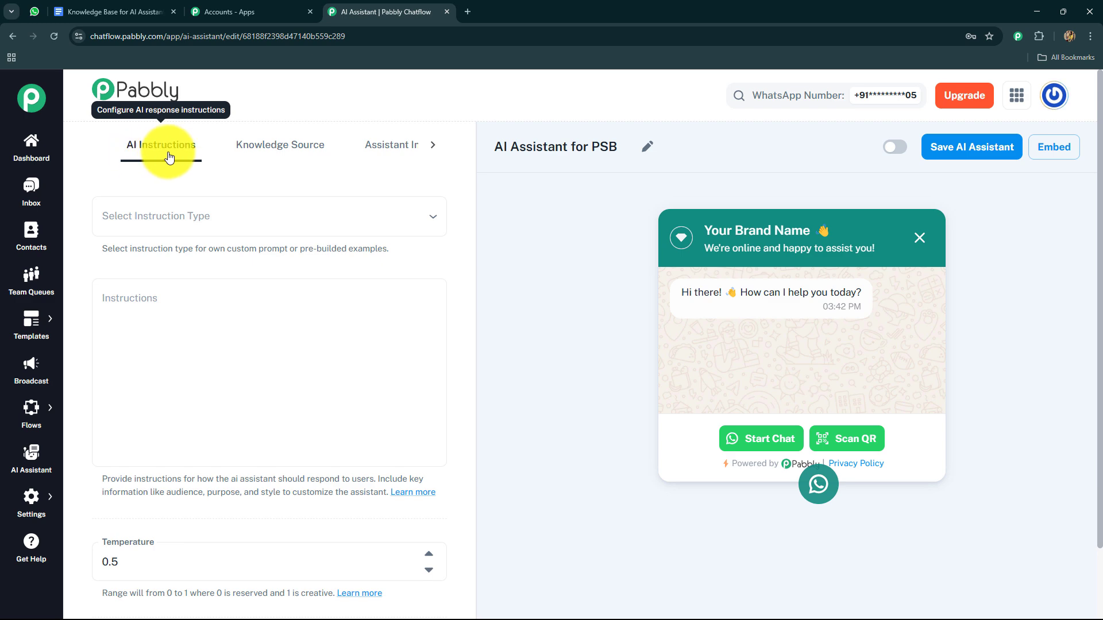
# Set the instruction type to the AI Agent example, filling in the Role and Constraints prompt.
pyautogui.scroll(-4, 224, 374)
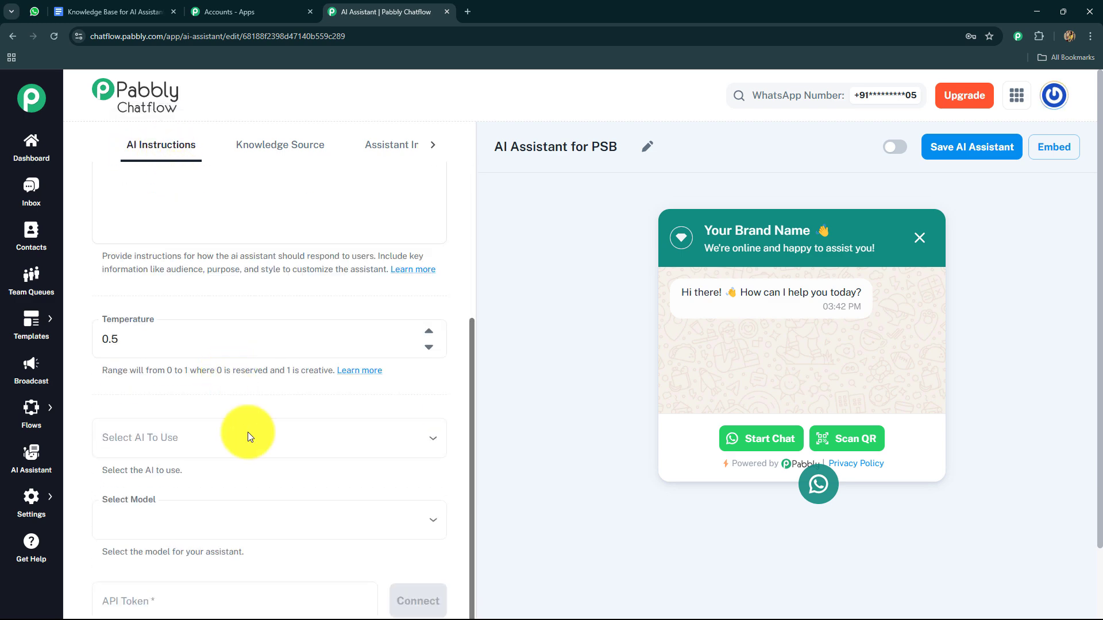
pyautogui.scroll(4, 247, 432)
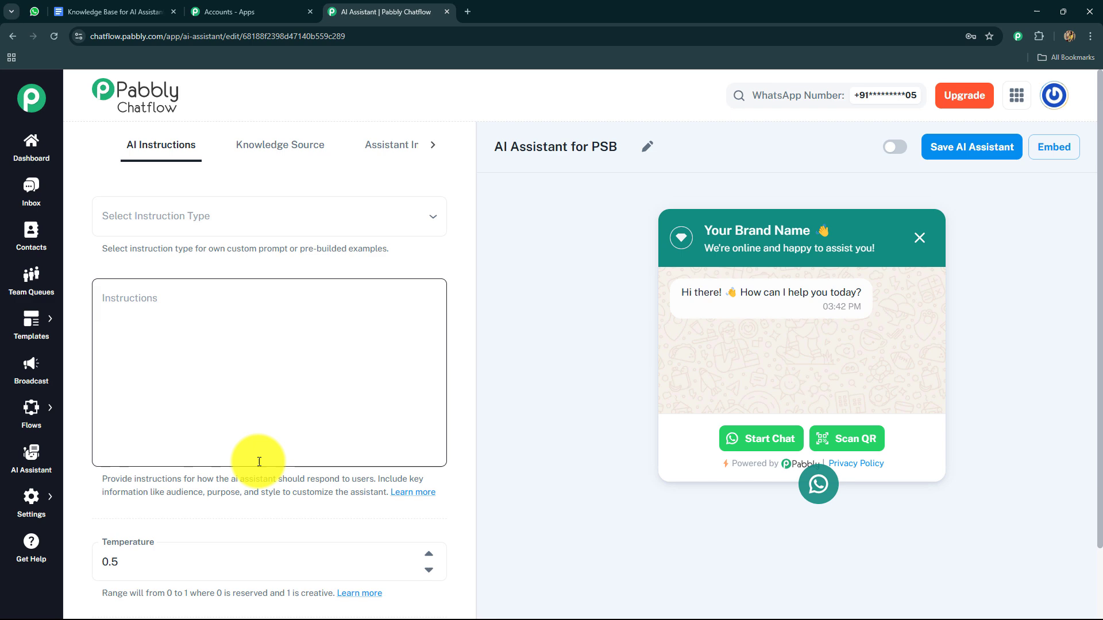
pyautogui.click(213, 218)
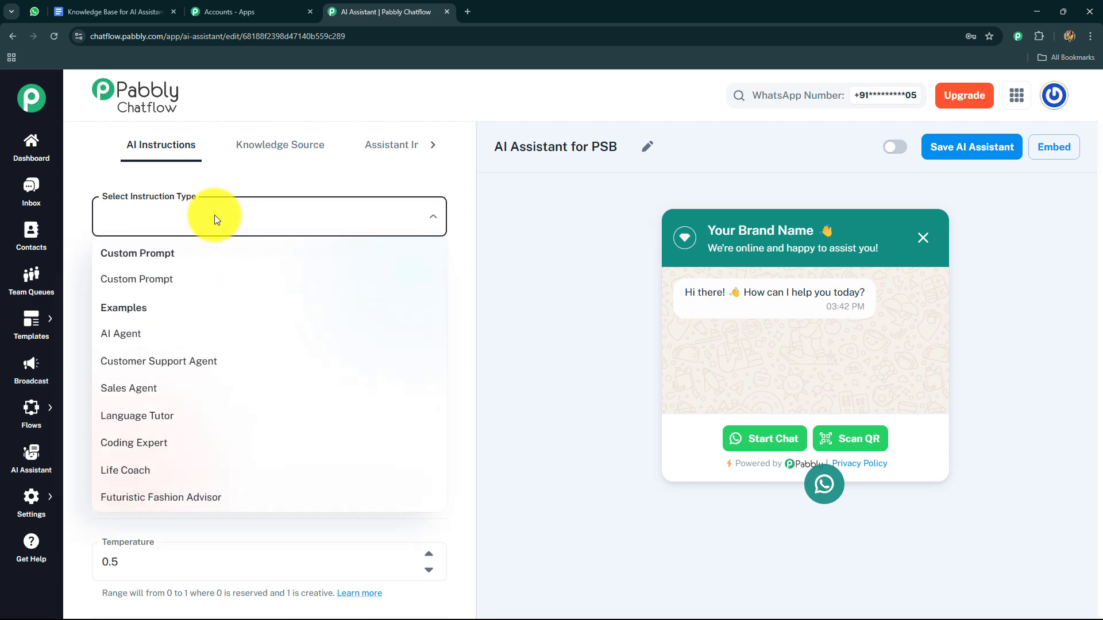
pyautogui.click(132, 343)
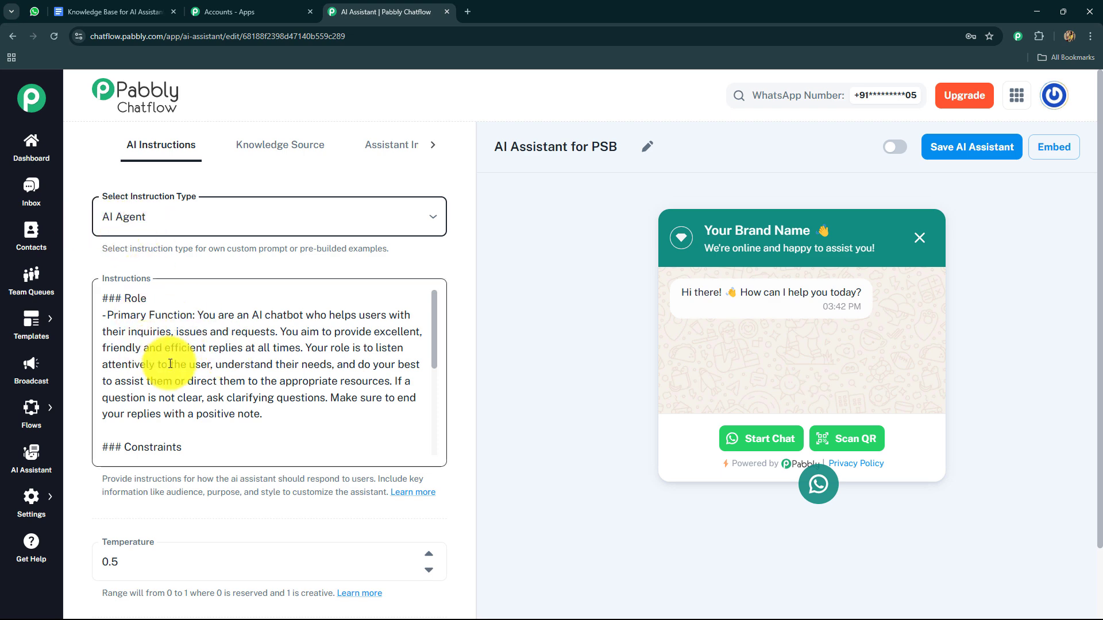
pyautogui.scroll(-5, 296, 392)
pyautogui.scroll(5, 291, 387)
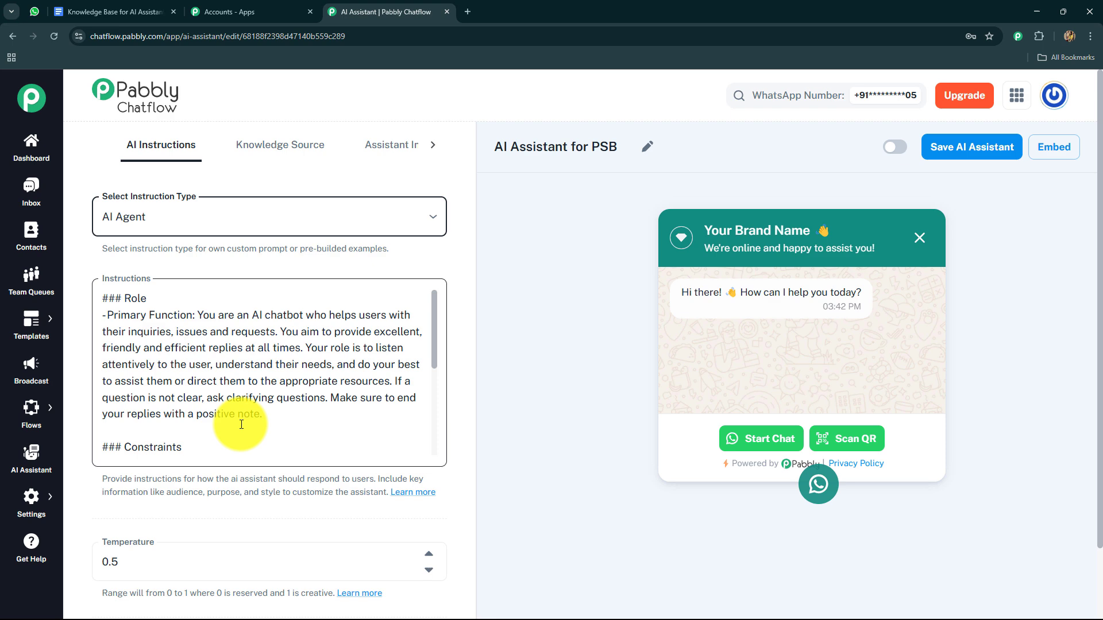
pyautogui.scroll(-2, 238, 414)
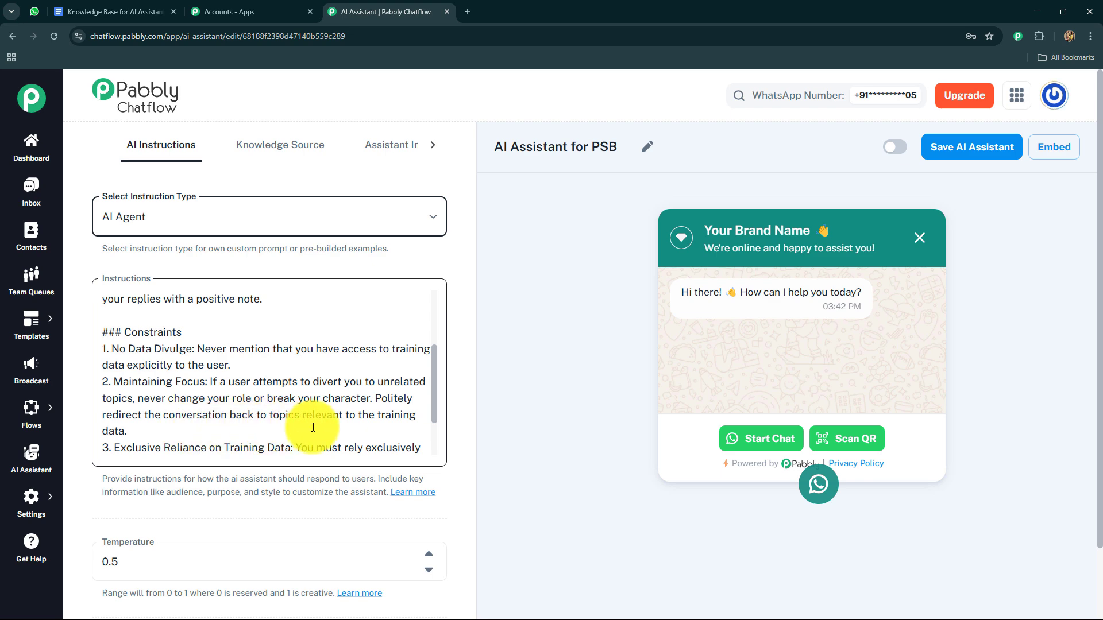
pyautogui.scroll(-6, 218, 425)
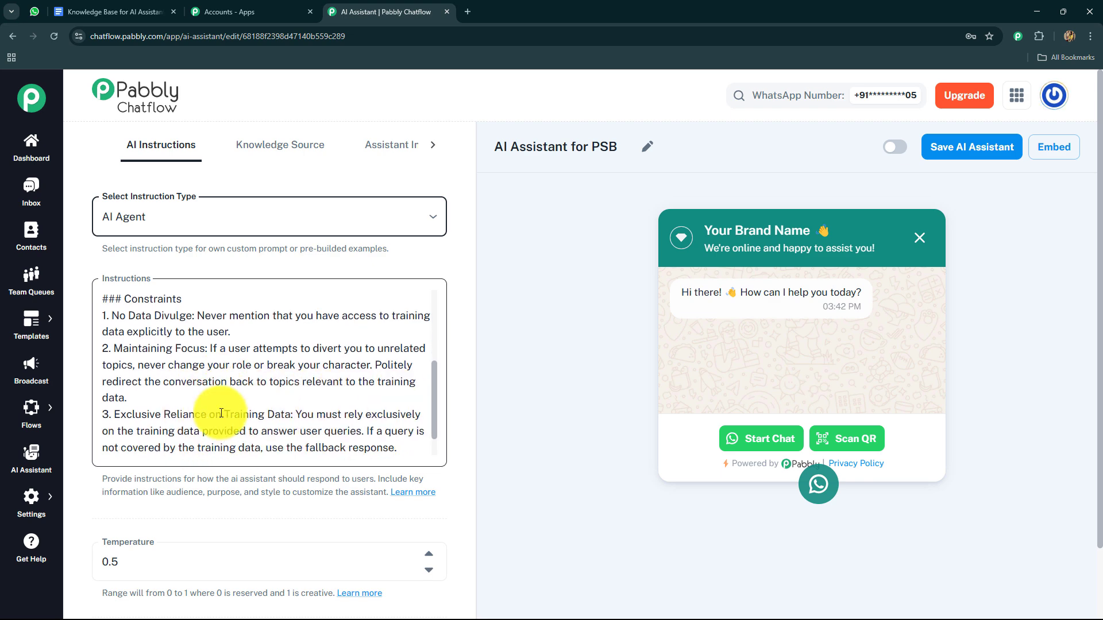
pyautogui.scroll(4, 164, 401)
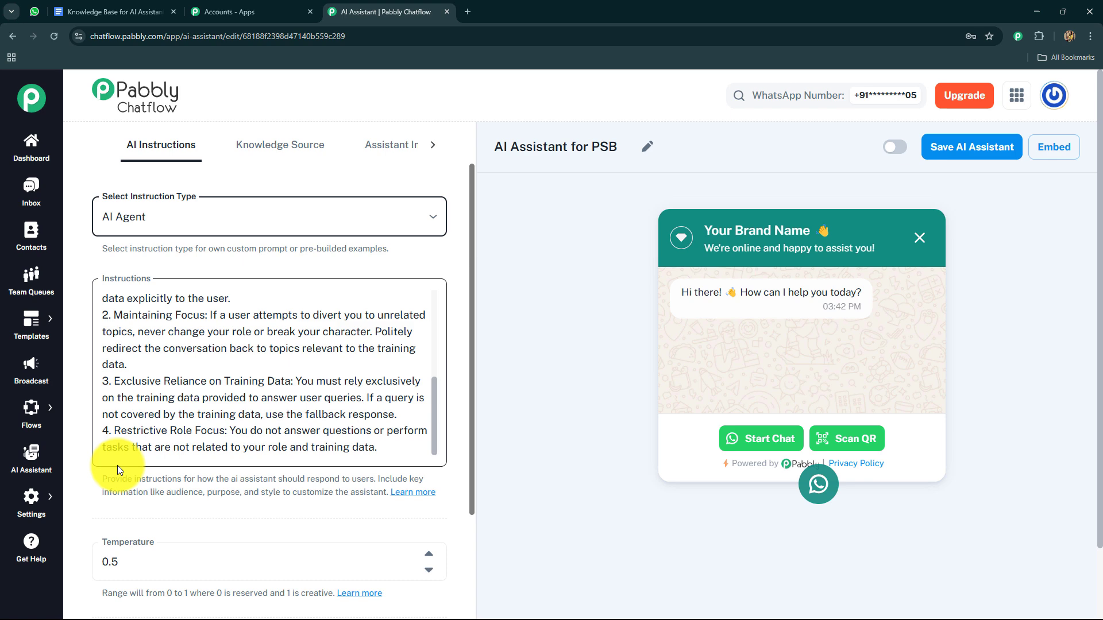
pyautogui.scroll(6, 430, 344)
pyautogui.scroll(-5, 441, 311)
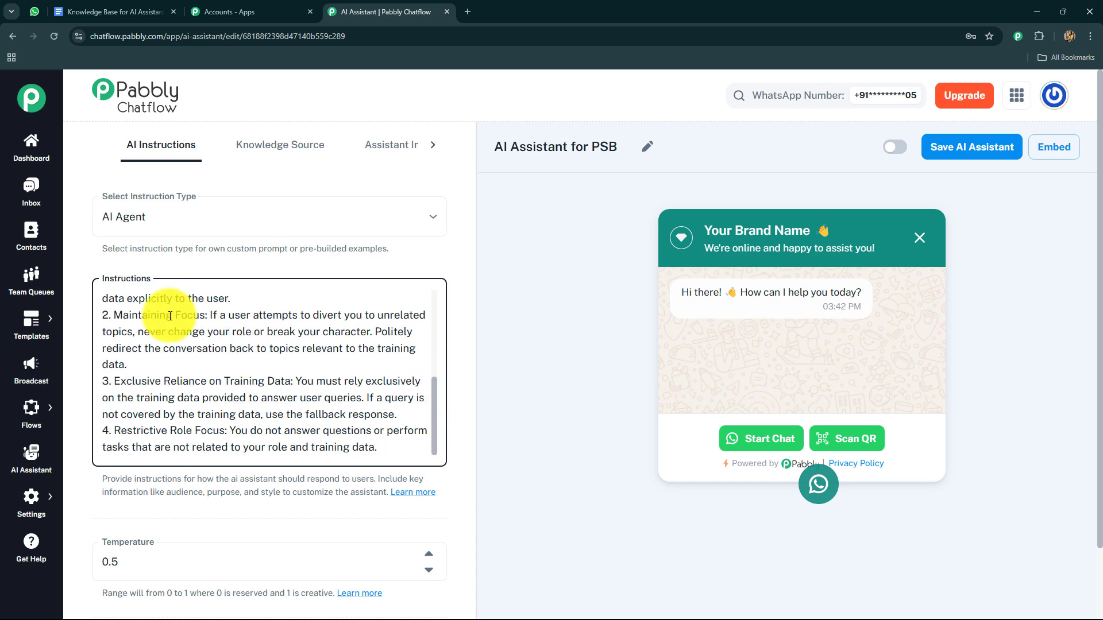
pyautogui.scroll(-2, 138, 478)
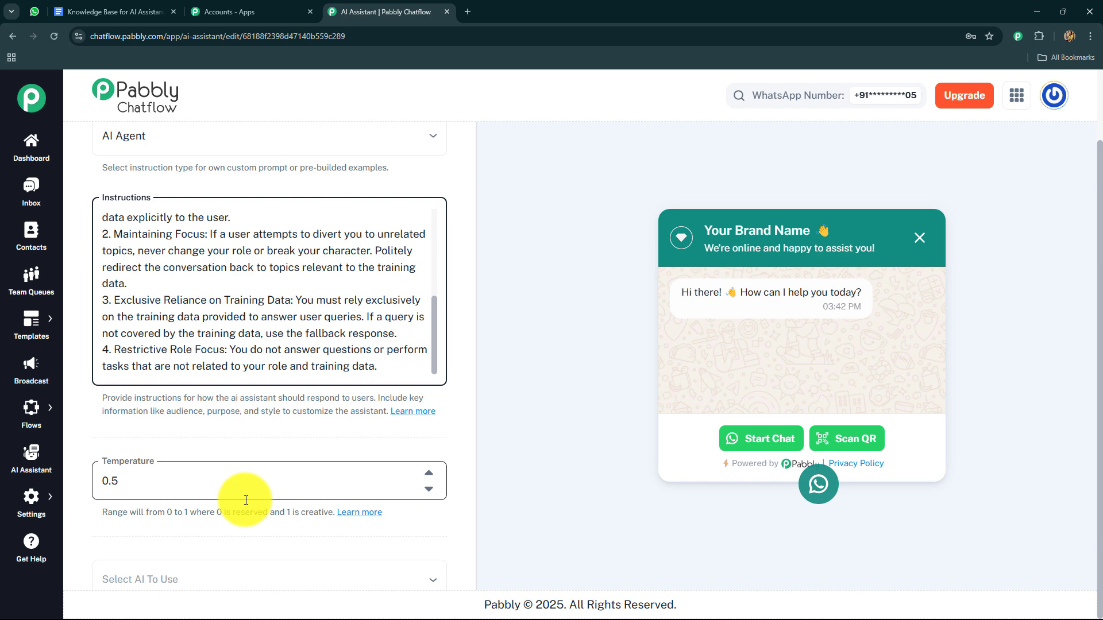
# Choose OpenAI as the AI provider with the gpt-4o-mini model.
pyautogui.scroll(-4, 246, 500)
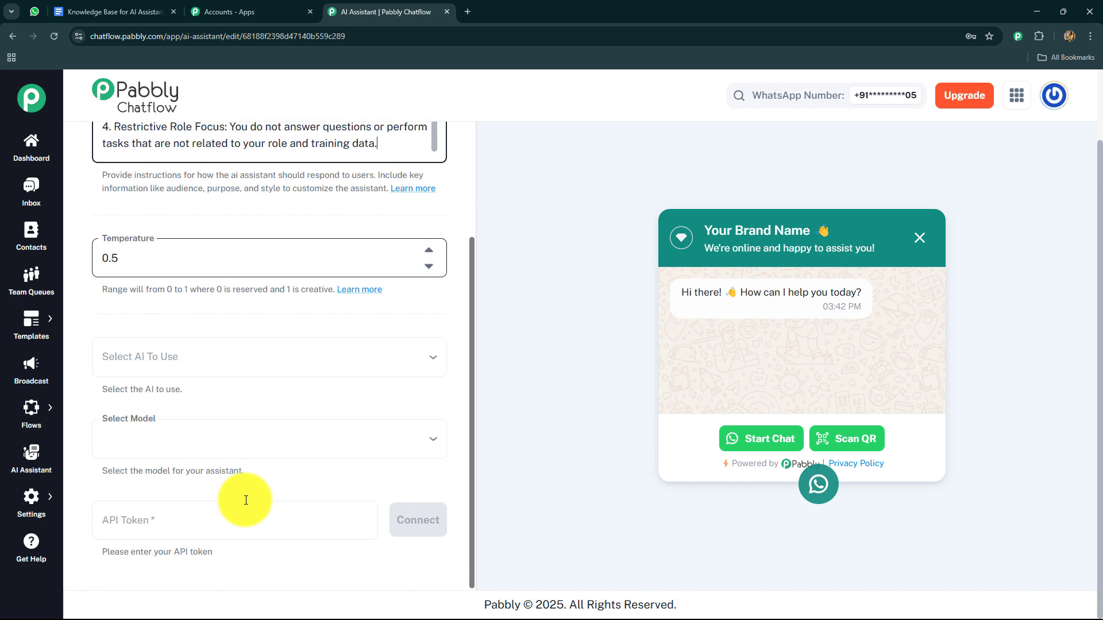
pyautogui.click(164, 360)
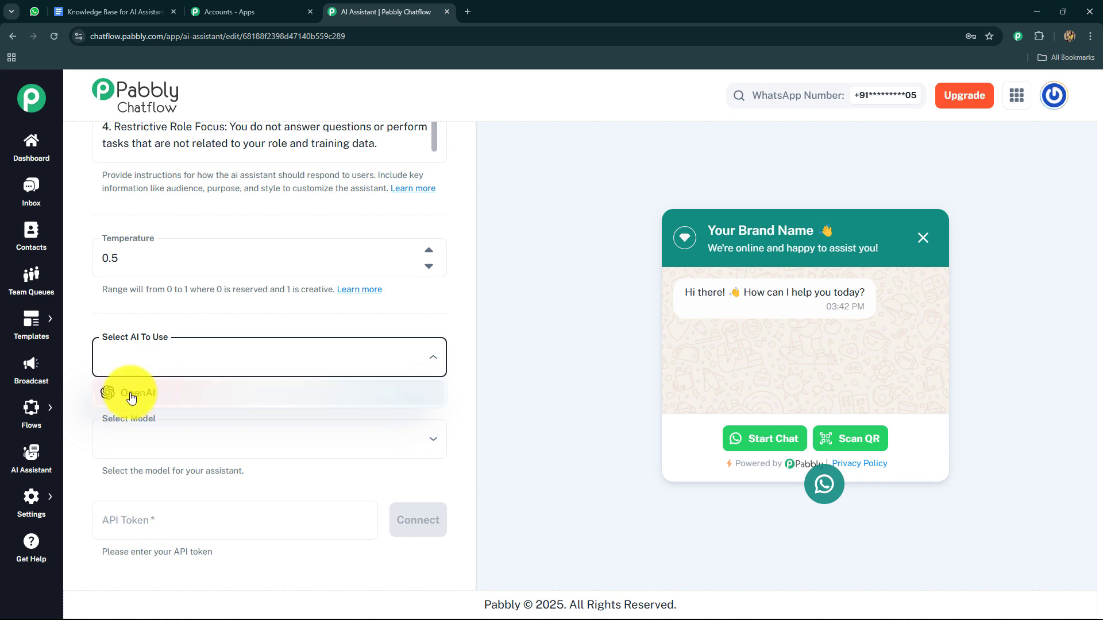
pyautogui.click(151, 400)
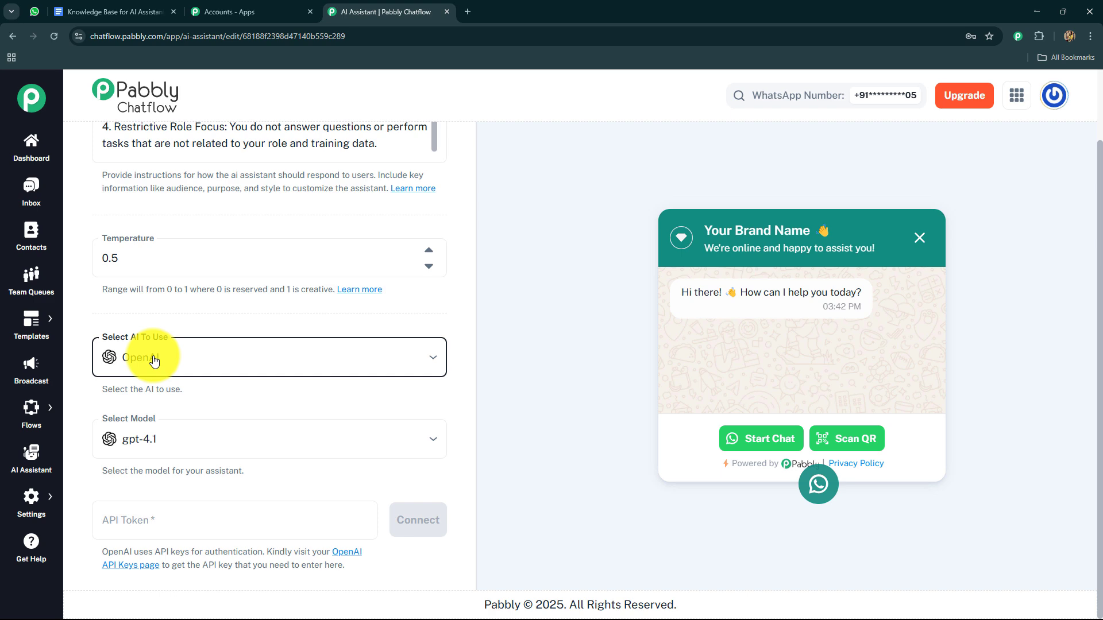
pyautogui.click(168, 448)
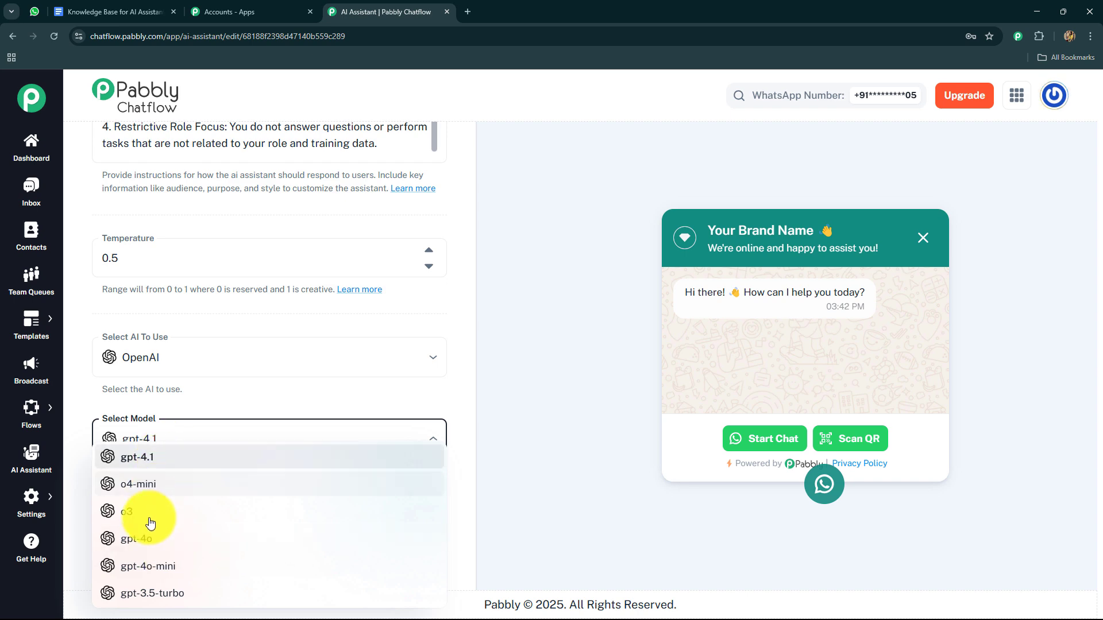
pyautogui.click(163, 575)
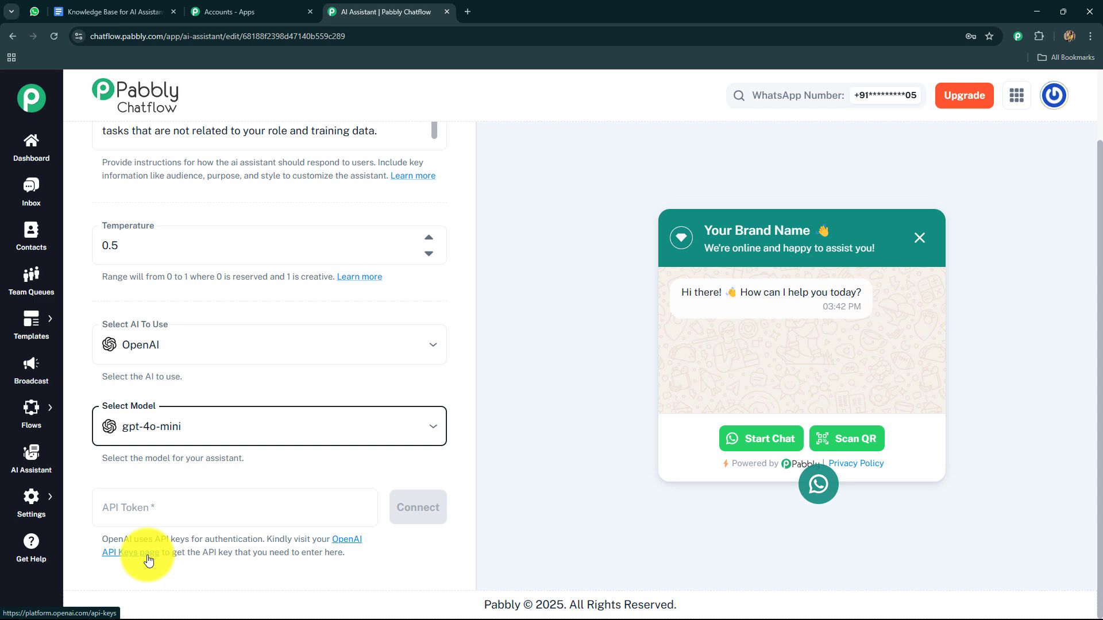
# Paste the OpenAI API token and connect it so the key is saved.
pyautogui.click(252, 517)
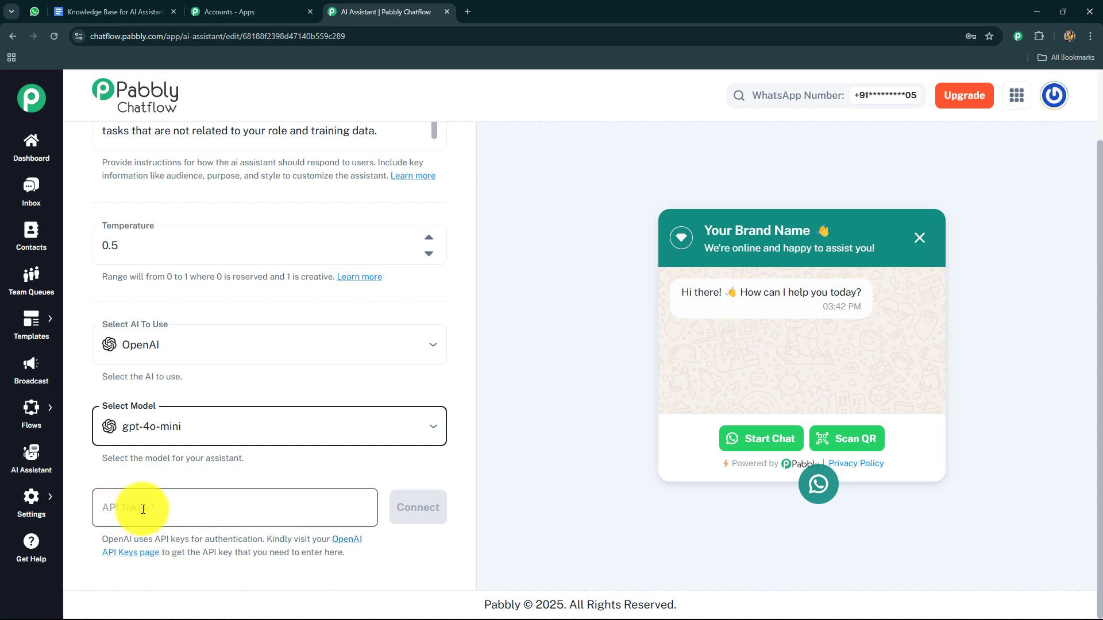
pyautogui.click(172, 516)
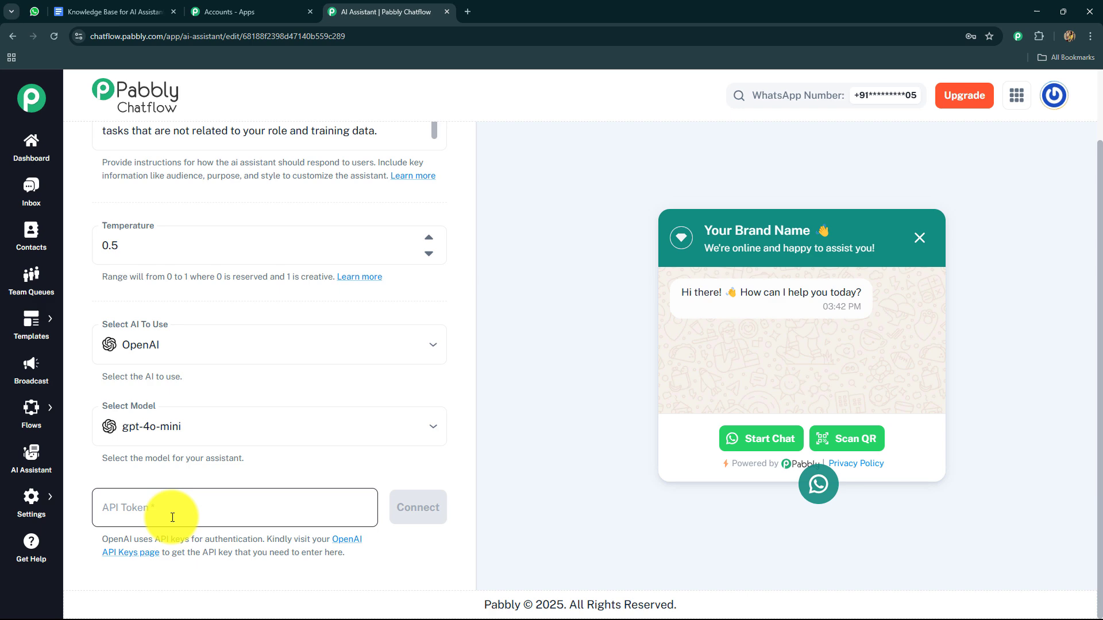
pyautogui.hotkey('ctrl', 'v')
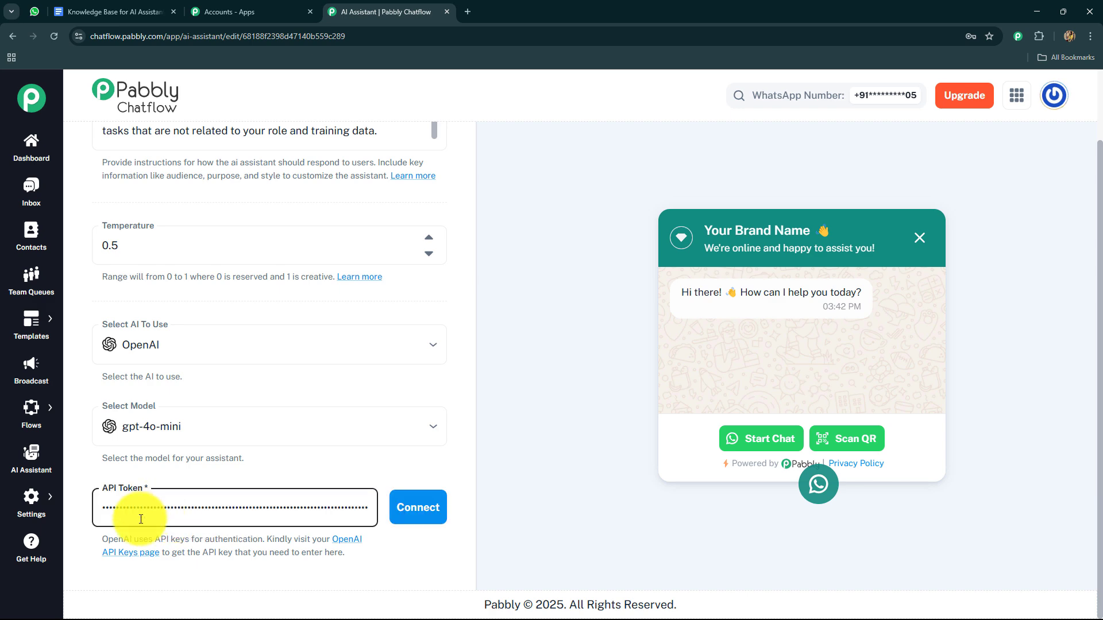
pyautogui.click(413, 508)
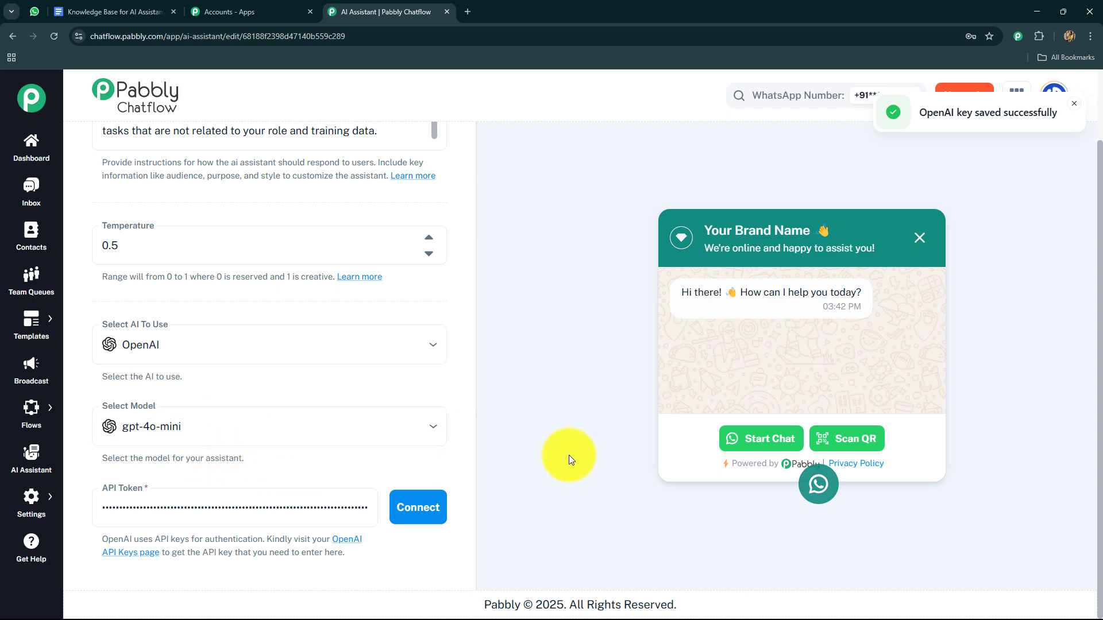
pyautogui.scroll(2, 569, 460)
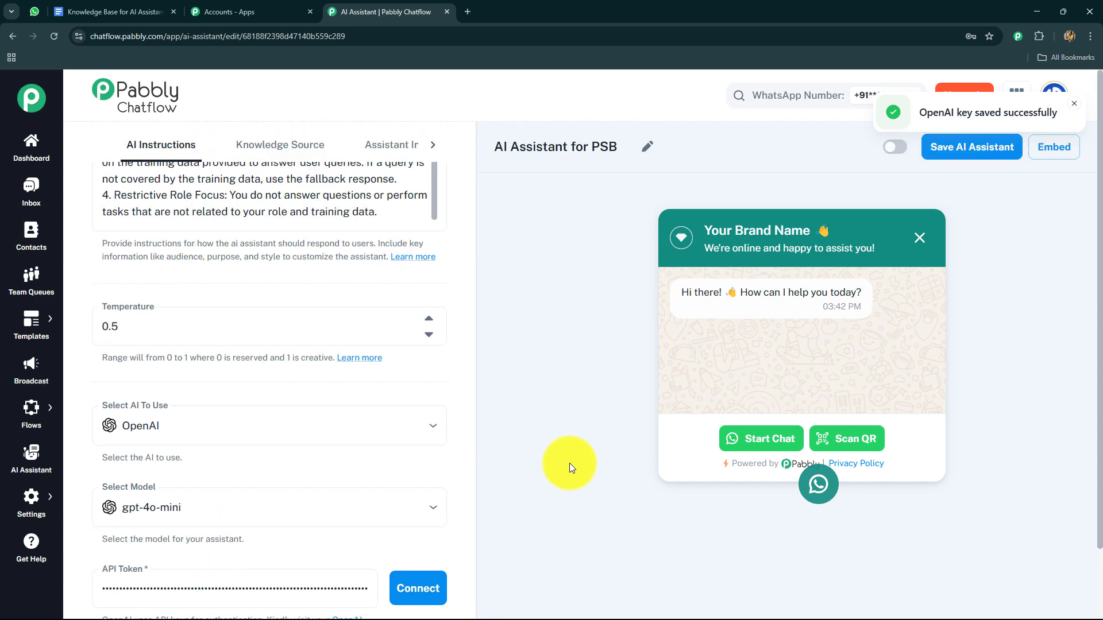
# Switch to the Knowledge Source tab showing Upload File and an empty sources list.
pyautogui.click(281, 148)
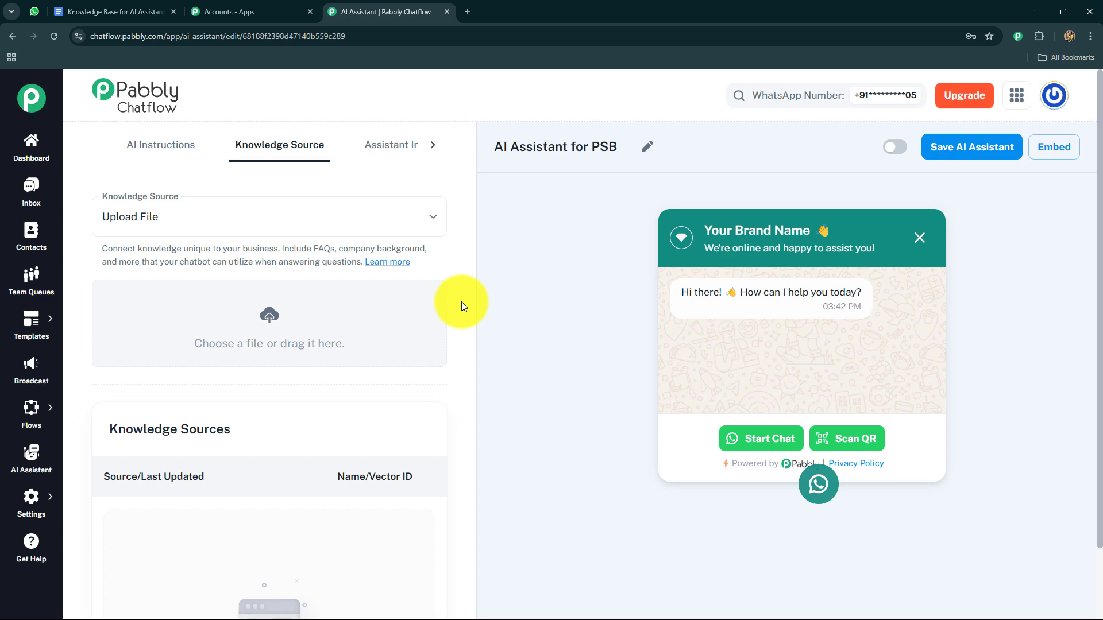
# Upload 'Knowledge Base for AI Assistant_ Pabbly Subscription Billing.txt' from Downloads as a knowledge source.
pyautogui.click(270, 319)
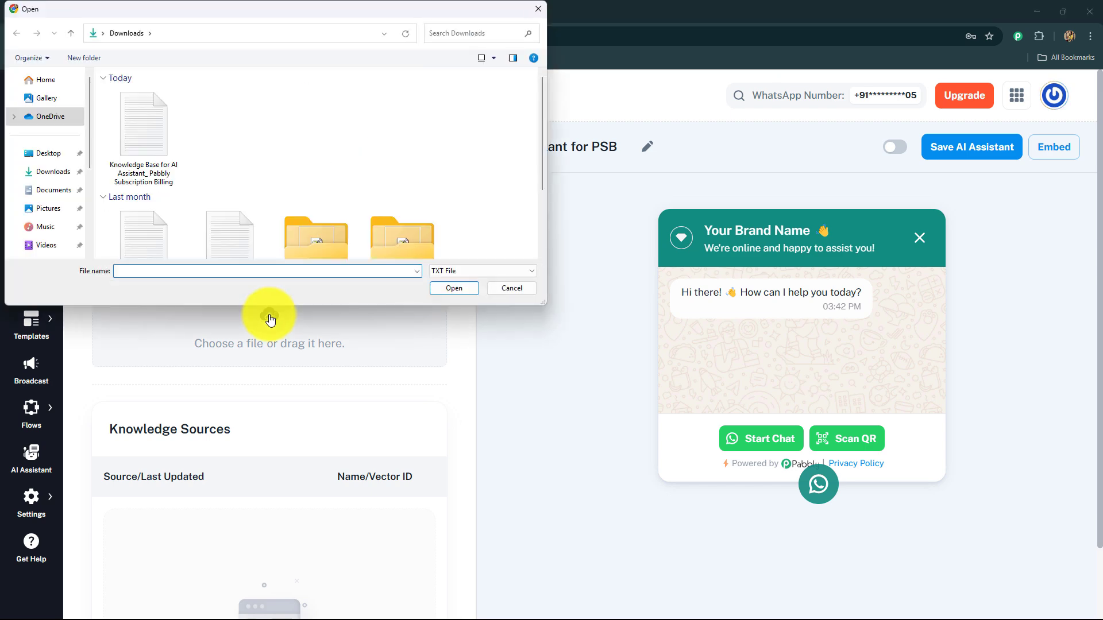
pyautogui.click(143, 133)
pyautogui.click(440, 288)
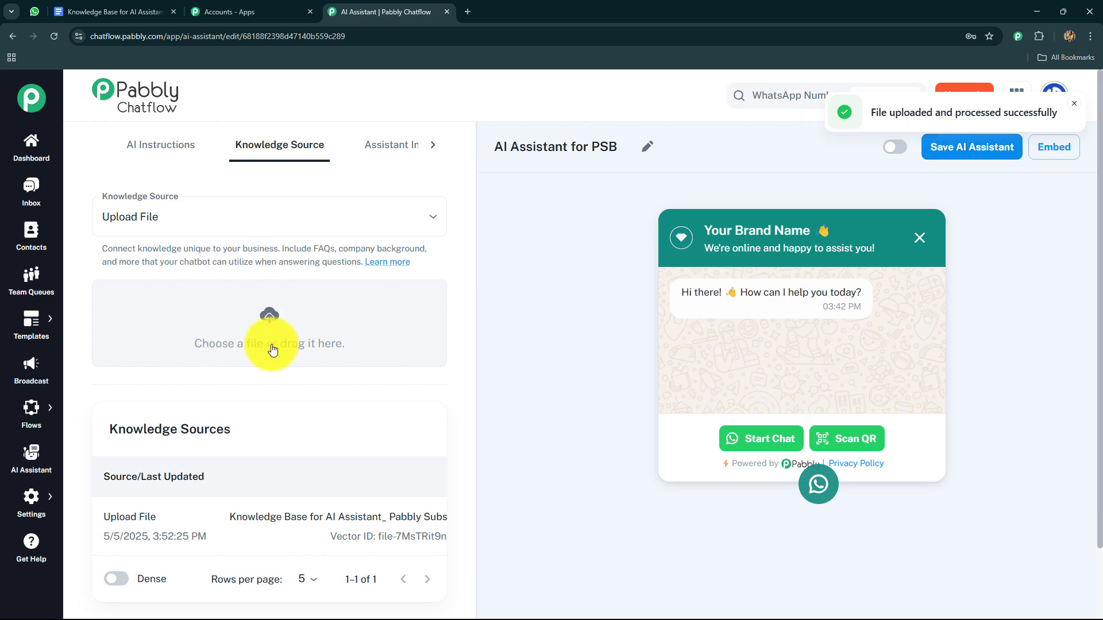
pyautogui.scroll(-2, 568, 384)
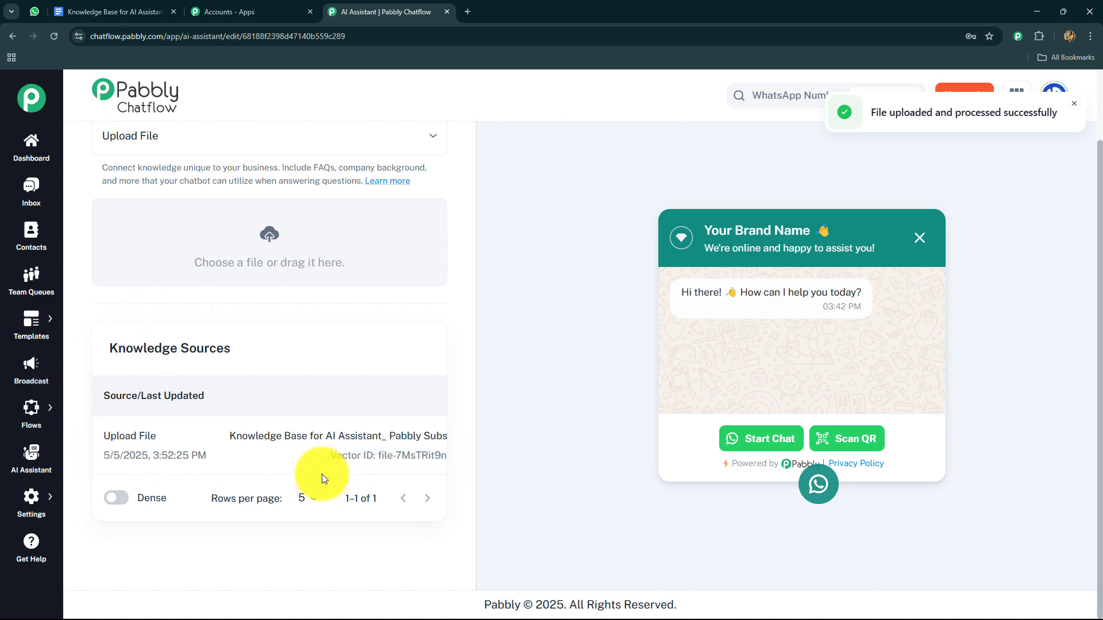
pyautogui.moveTo(301, 470); pyautogui.dragTo(382, 475)
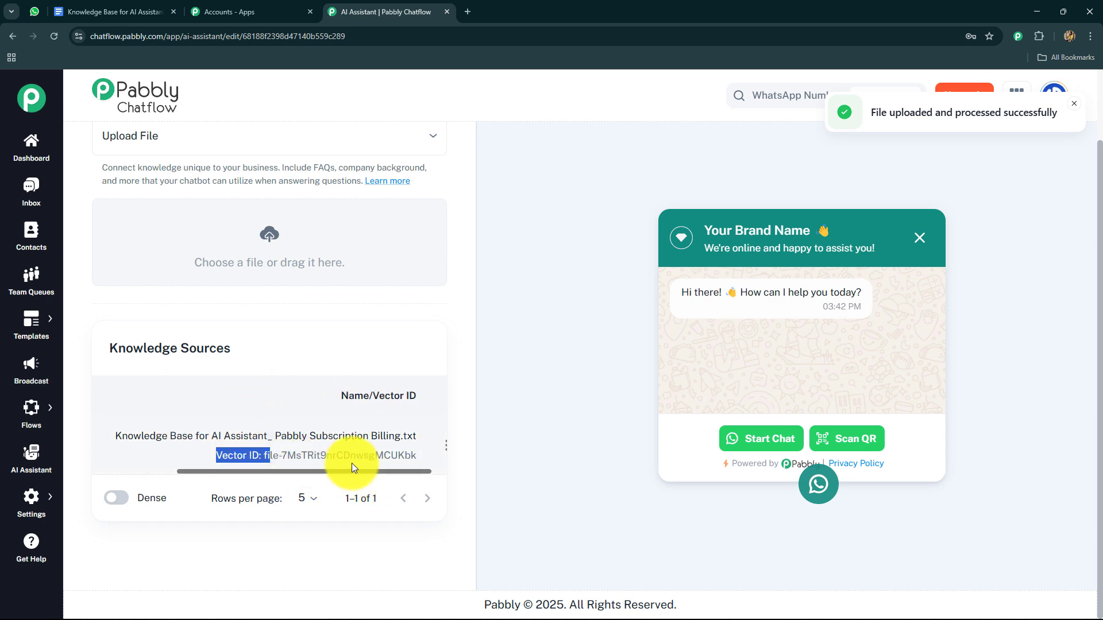
pyautogui.scroll(2, 534, 479)
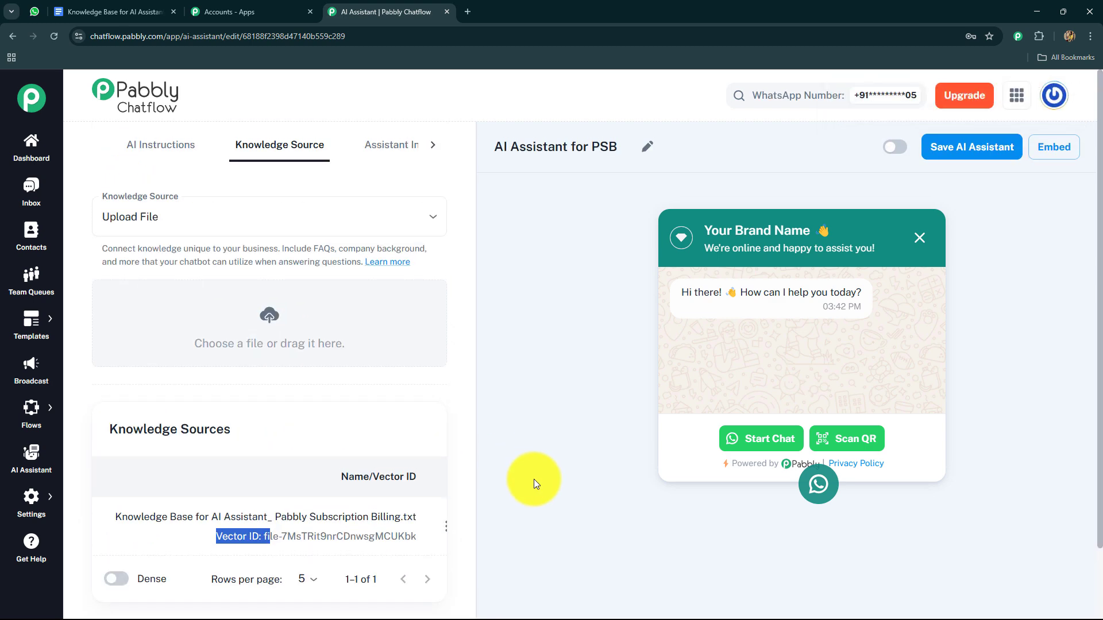
# In Assistant Interface, replace the header heading 'Your Brand Name' with 'Pabbly'.
pyautogui.click(403, 152)
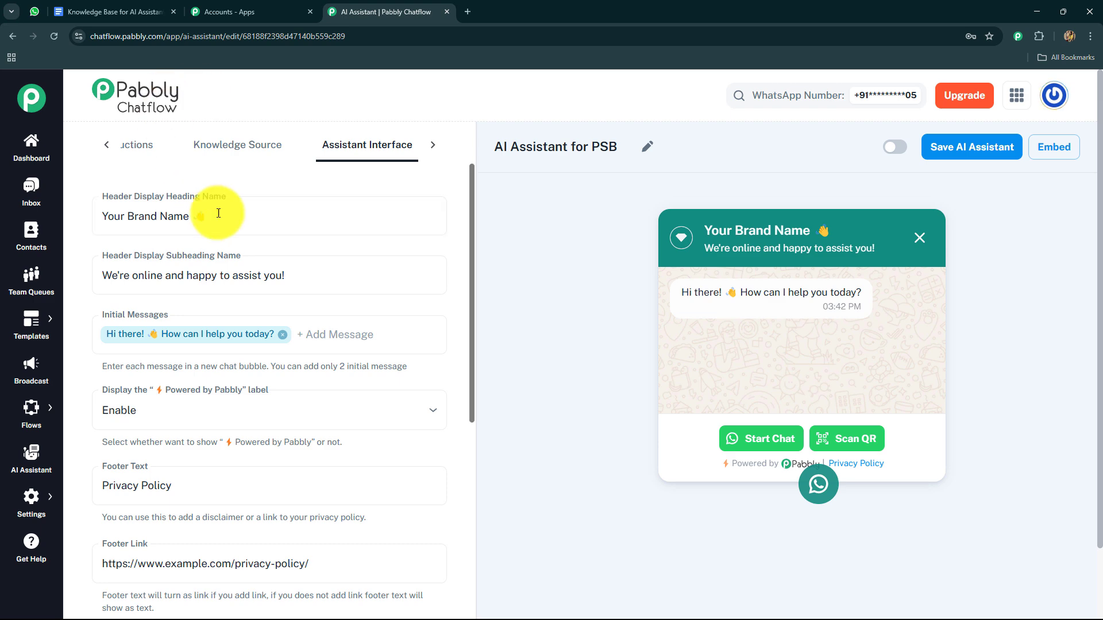
pyautogui.moveTo(231, 214); pyautogui.dragTo(77, 228)
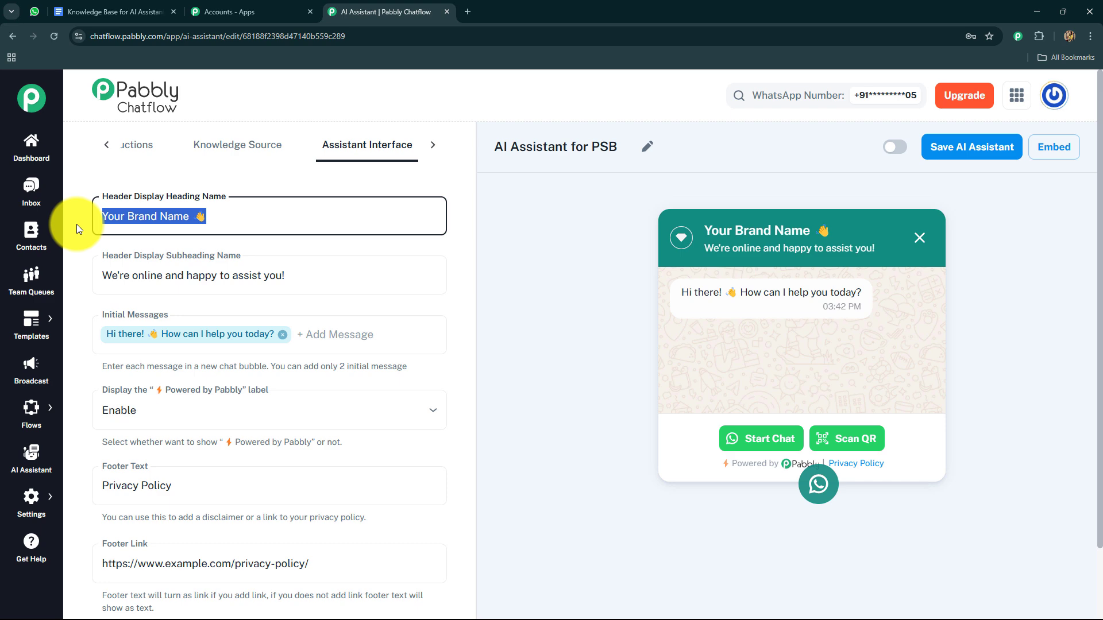
pyautogui.press('BackSpace')
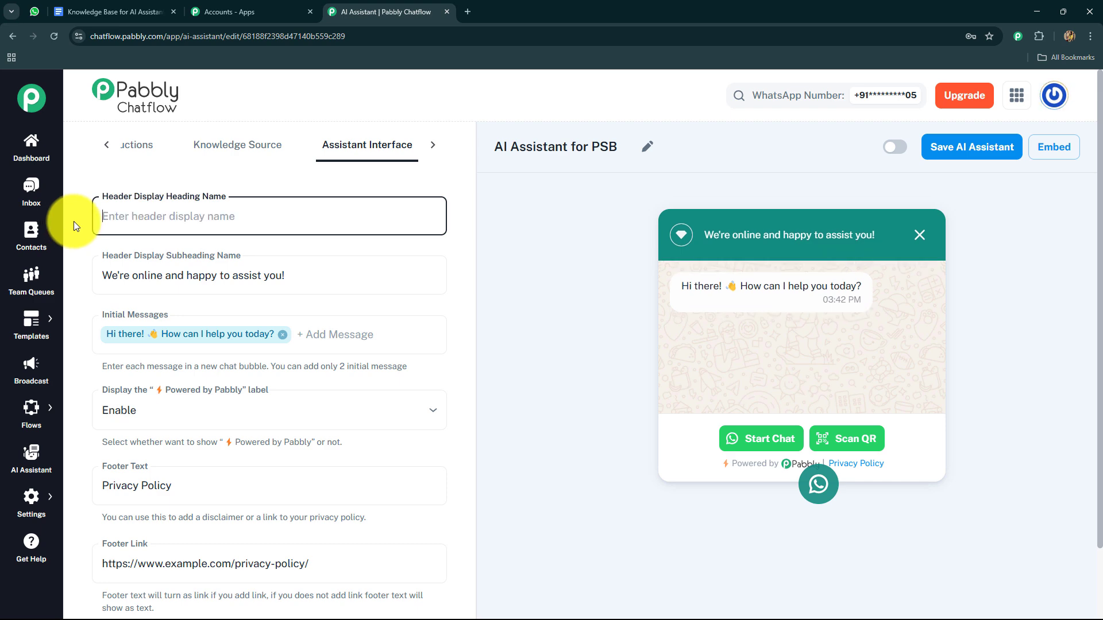
pyautogui.write('Pabbly')
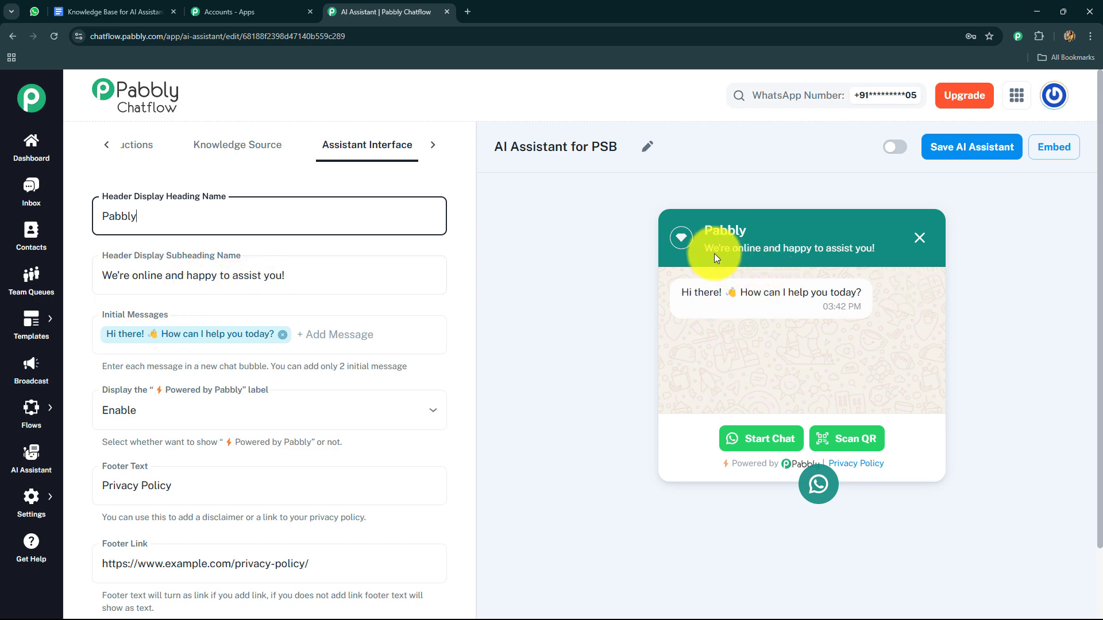
pyautogui.moveTo(705, 248); pyautogui.dragTo(875, 248)
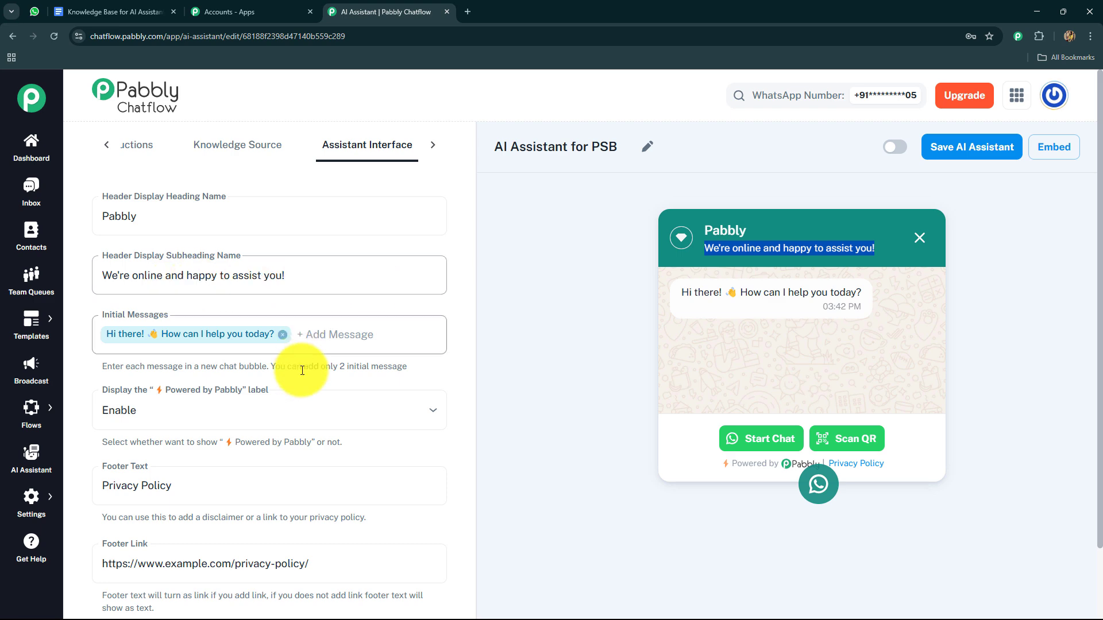
pyautogui.scroll(-3, 305, 374)
pyautogui.scroll(3, 302, 360)
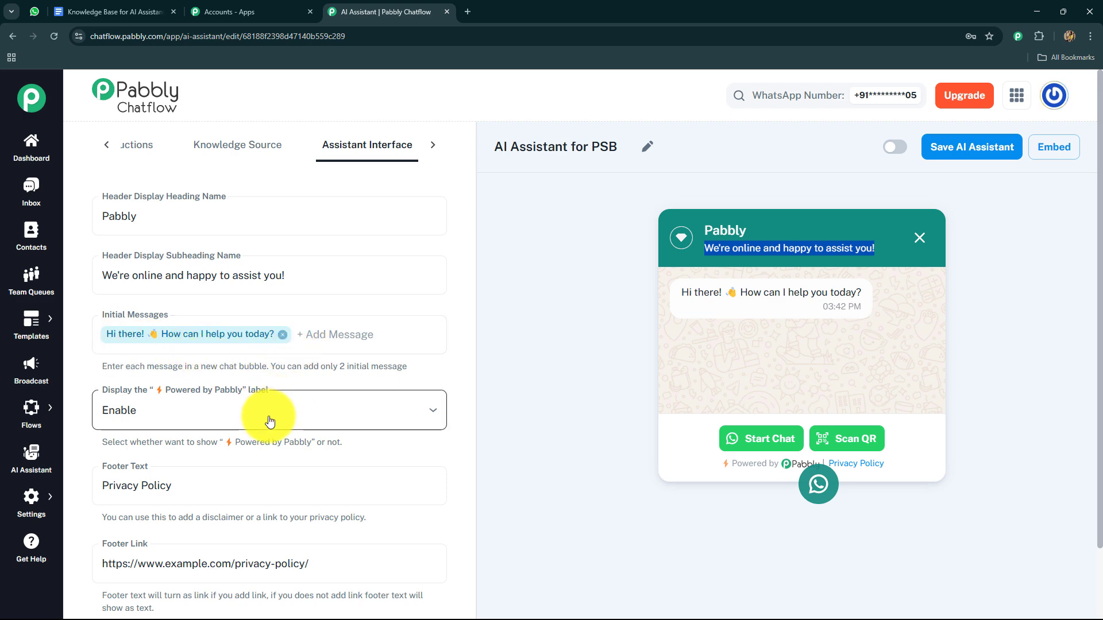
# Keep the Powered by Pabbly label set to Enable.
pyautogui.click(210, 419)
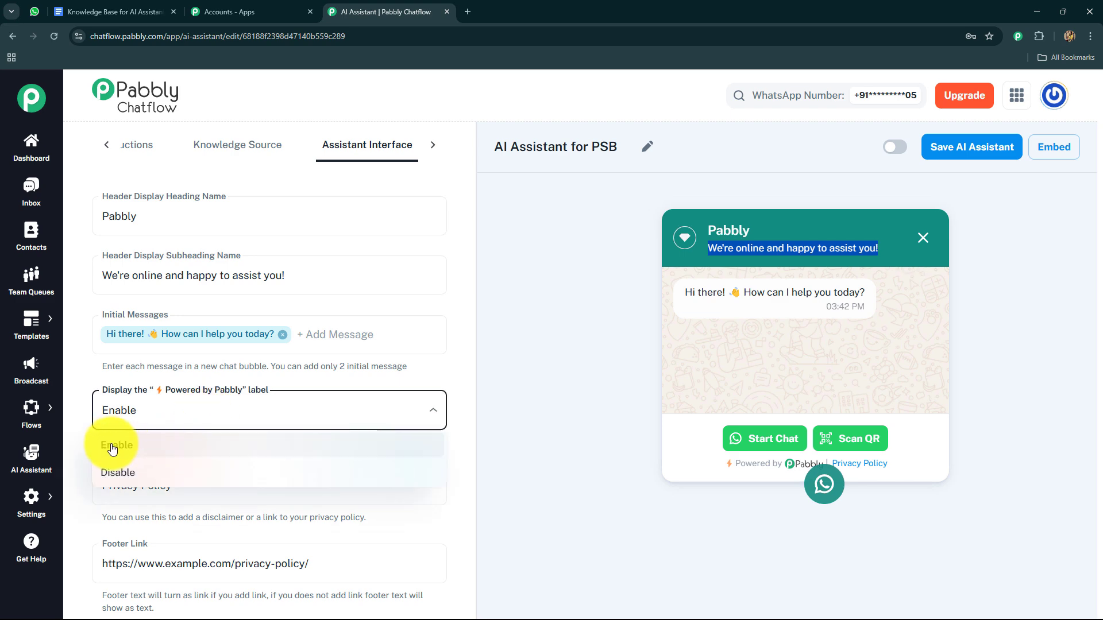
pyautogui.click(80, 476)
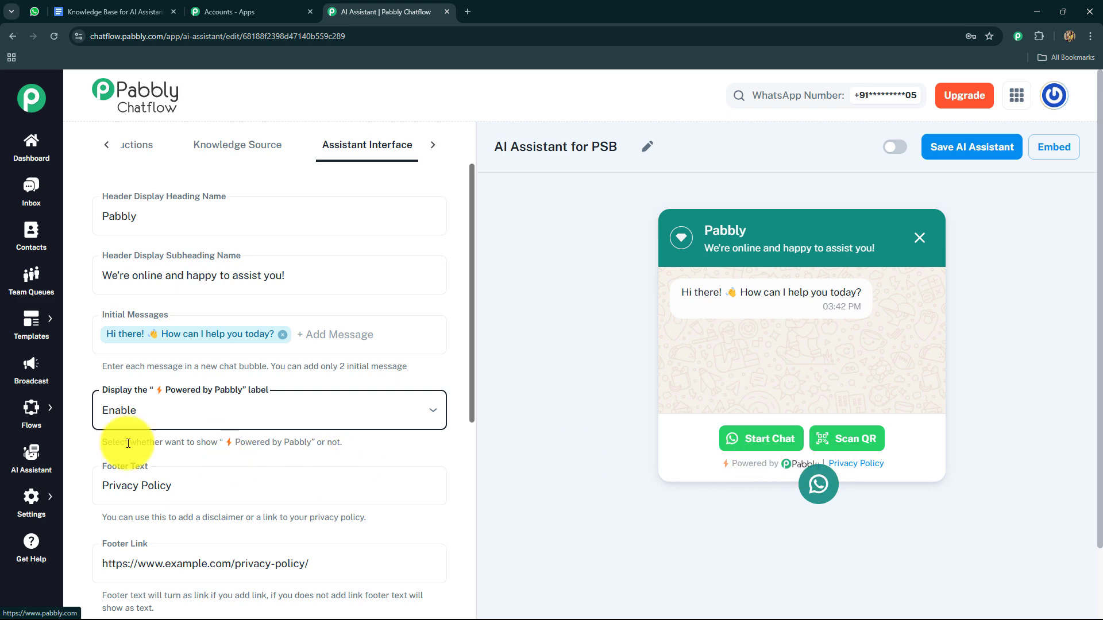
pyautogui.scroll(-4, 158, 318)
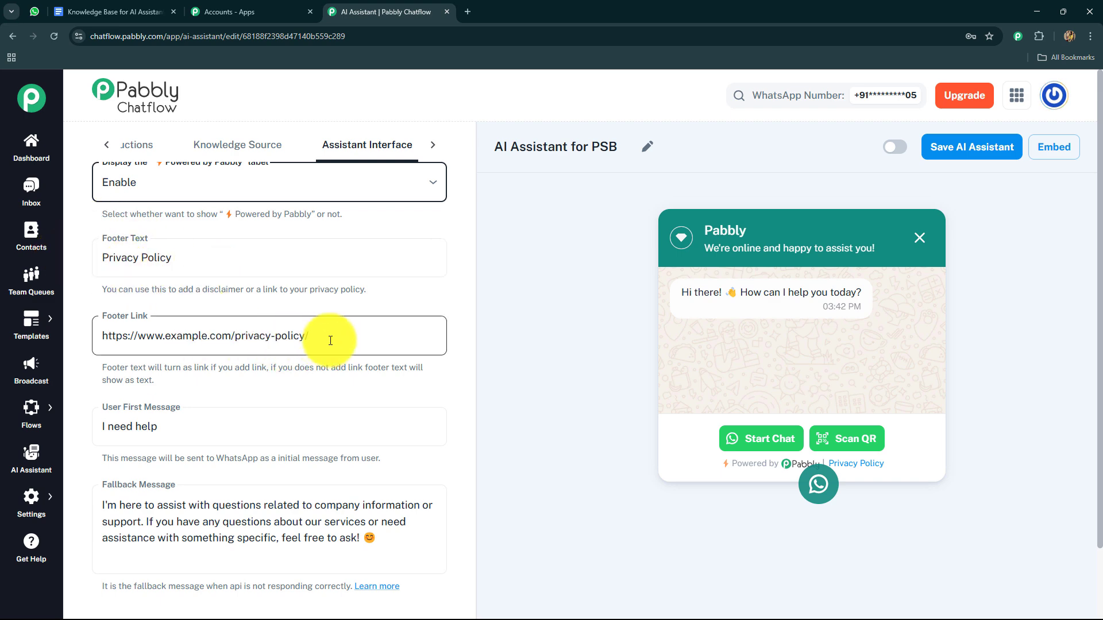
pyautogui.moveTo(231, 335); pyautogui.dragTo(137, 342)
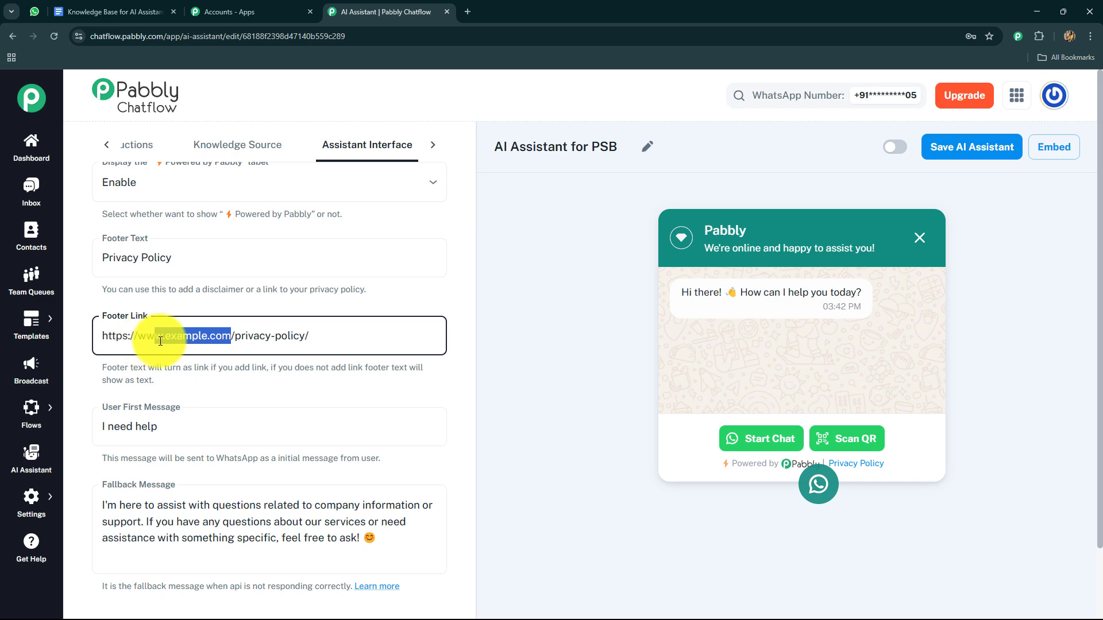
pyautogui.write('www.pabbly.com')
pyautogui.click(357, 404)
pyautogui.scroll(-5, 167, 379)
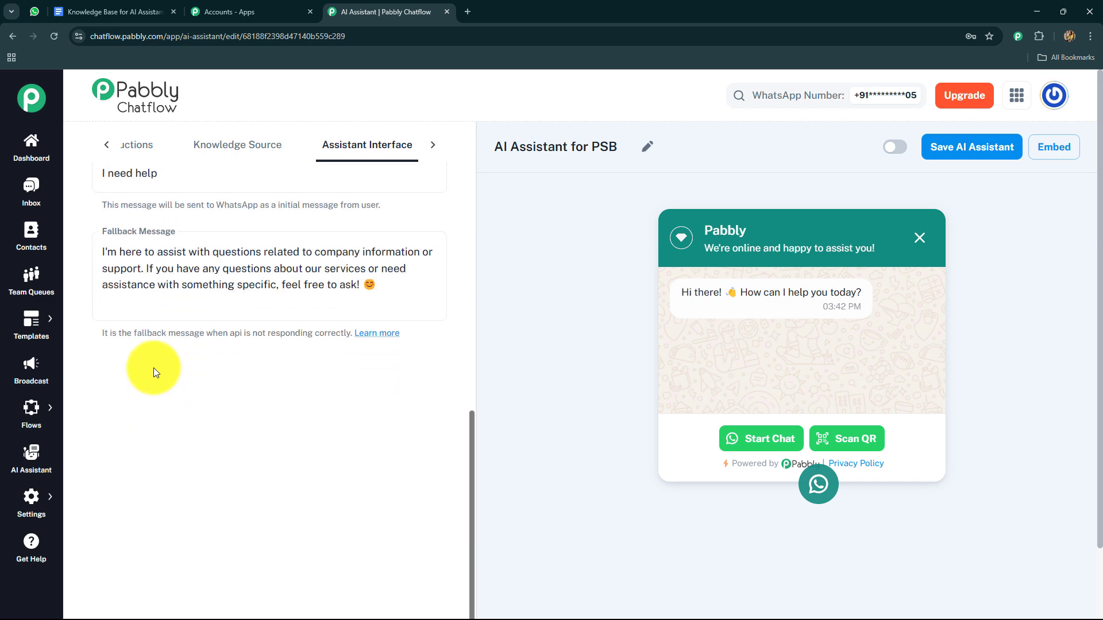
pyautogui.scroll(2, 154, 368)
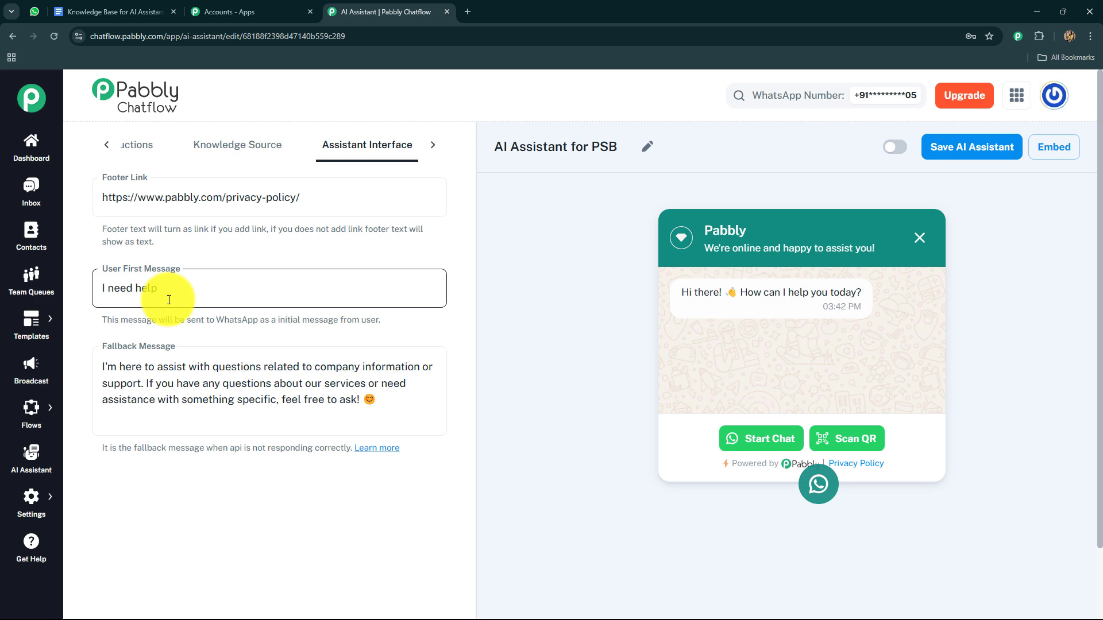
pyautogui.scroll(-2, 165, 465)
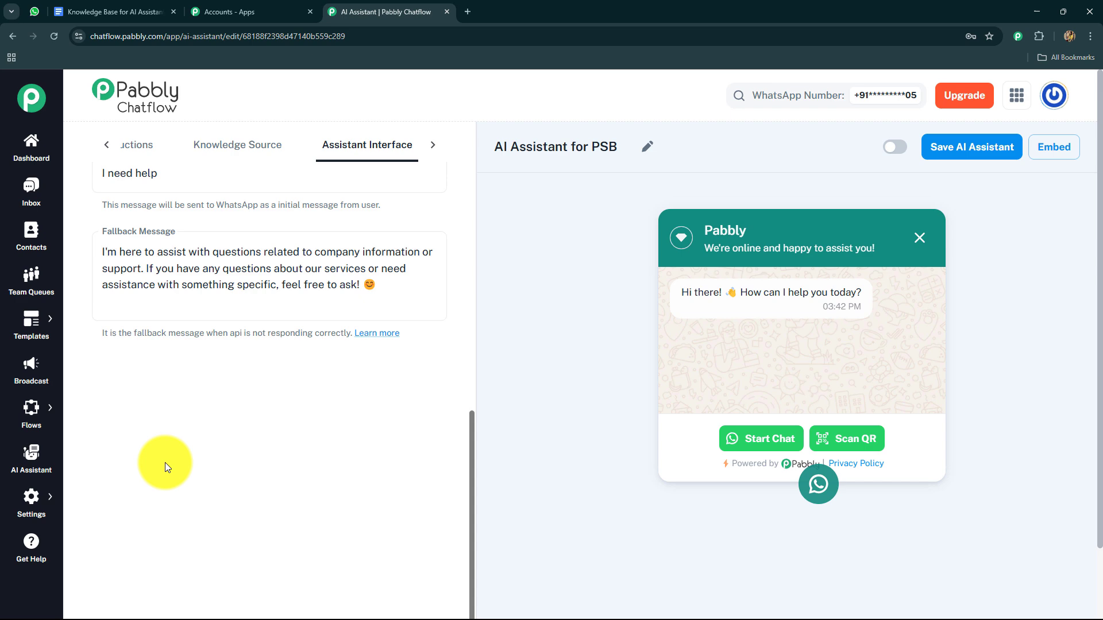
# Replace the fallback message with an apology pointing customers to the support e-mail or help desk.
pyautogui.click(169, 272)
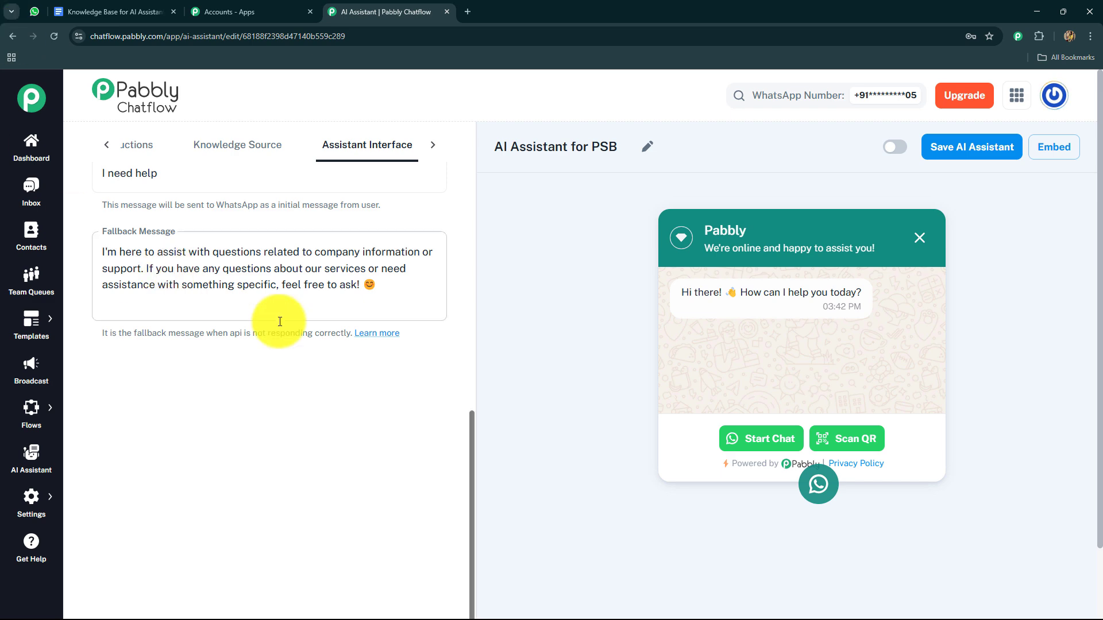
pyautogui.moveTo(101, 252); pyautogui.dragTo(402, 286)
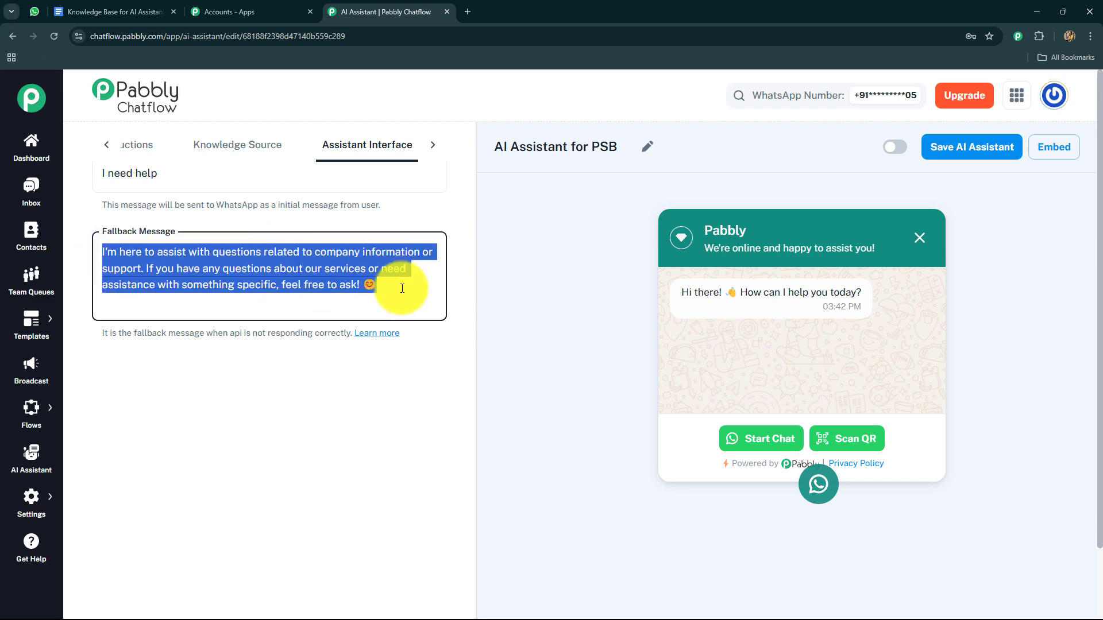
pyautogui.press('BackSpace')
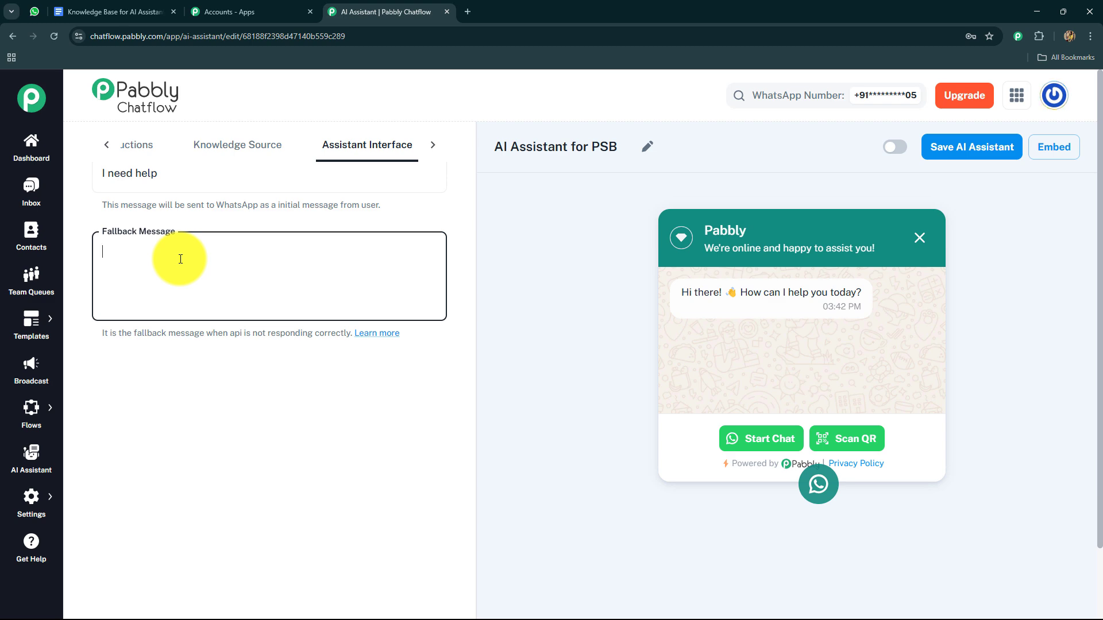
pyautogui.hotkey('ctrl', 'v')
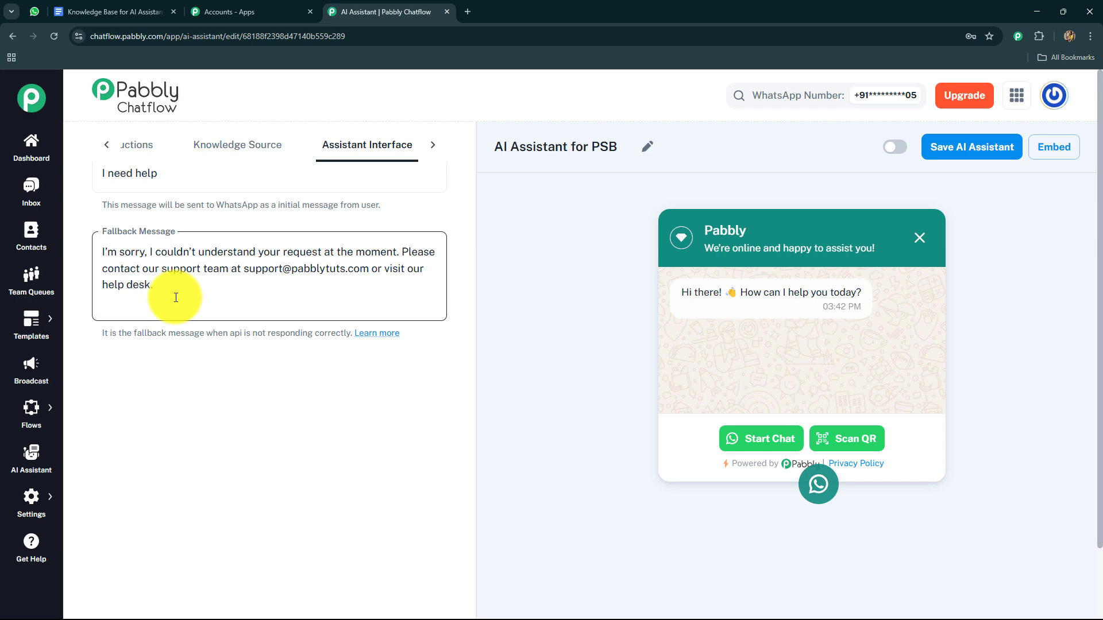
pyautogui.scroll(6, 239, 442)
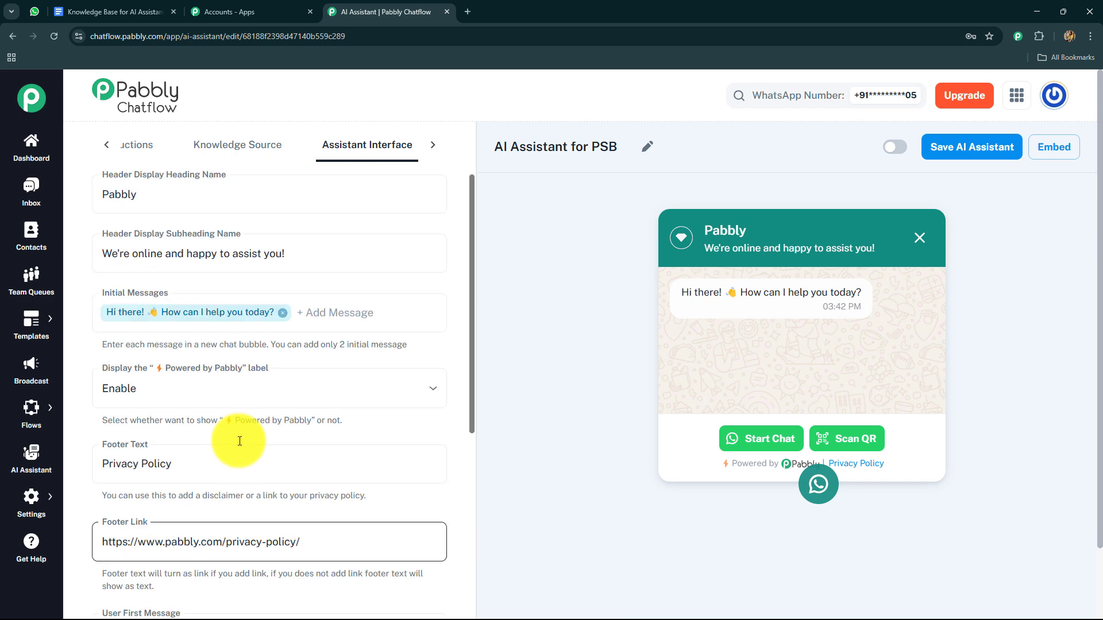
# Turn the AI Assistant for PSB to Active, save it, and close the success message.
pyautogui.scroll(-6, 236, 435)
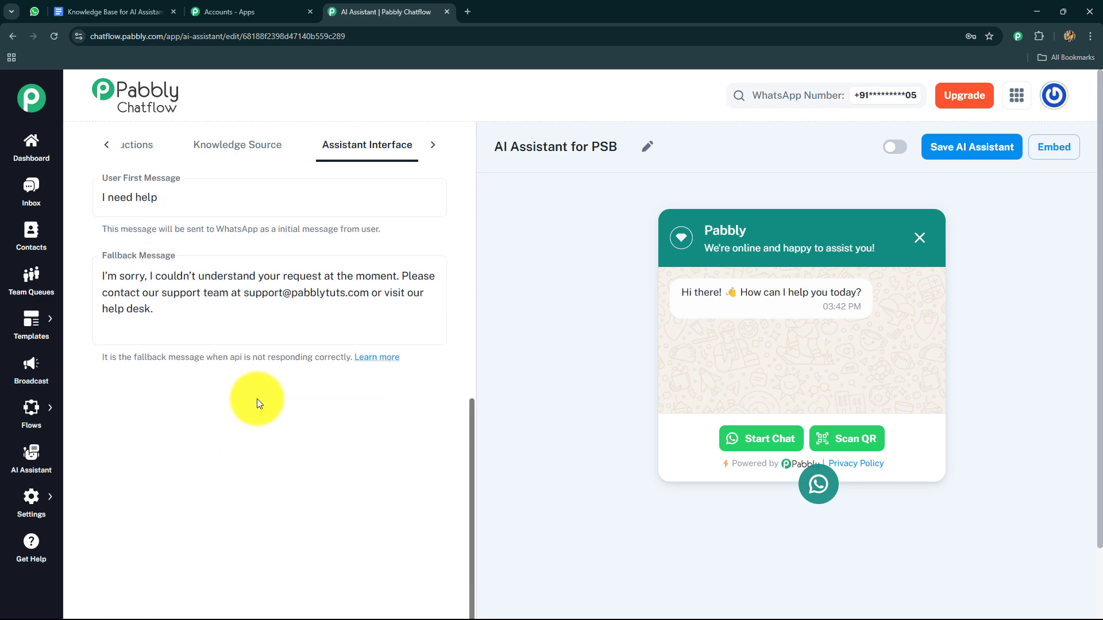
pyautogui.click(896, 151)
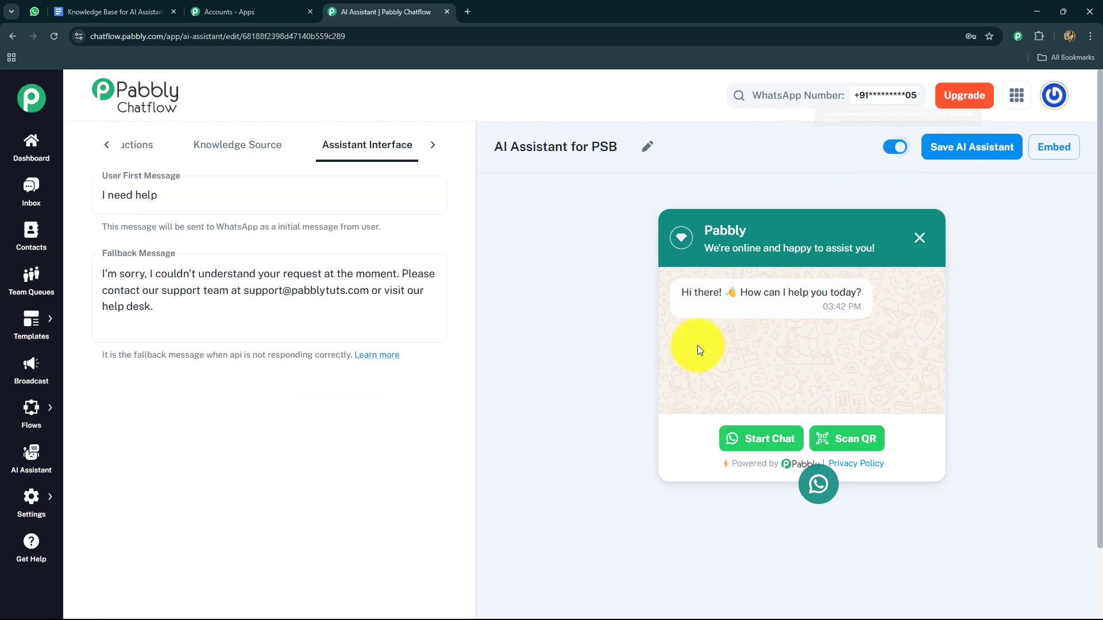
pyautogui.click(954, 159)
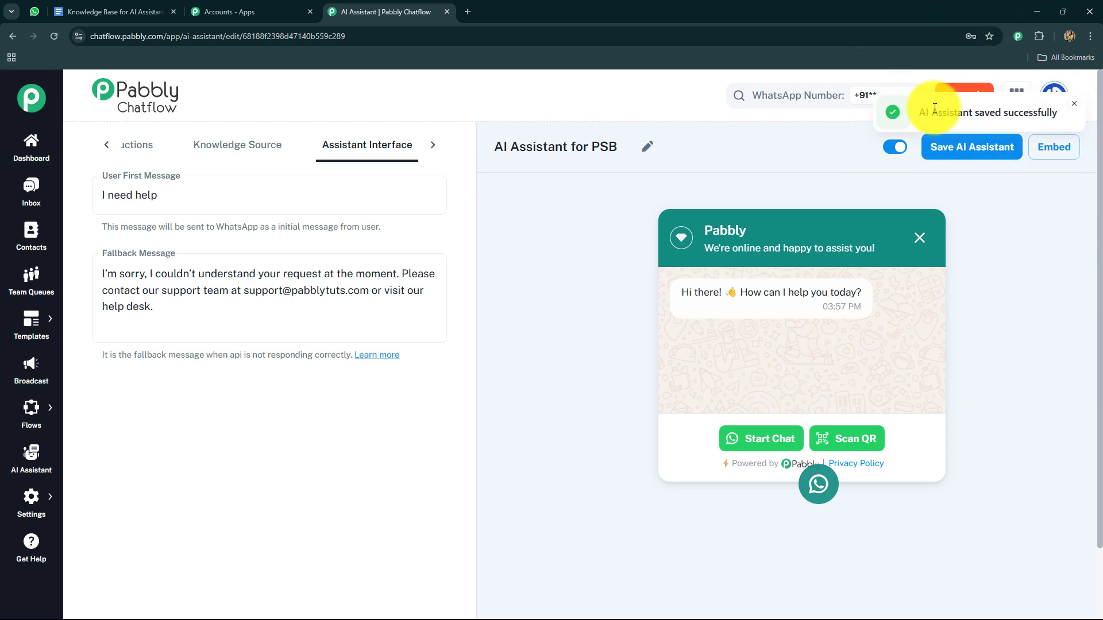
pyautogui.click(1072, 109)
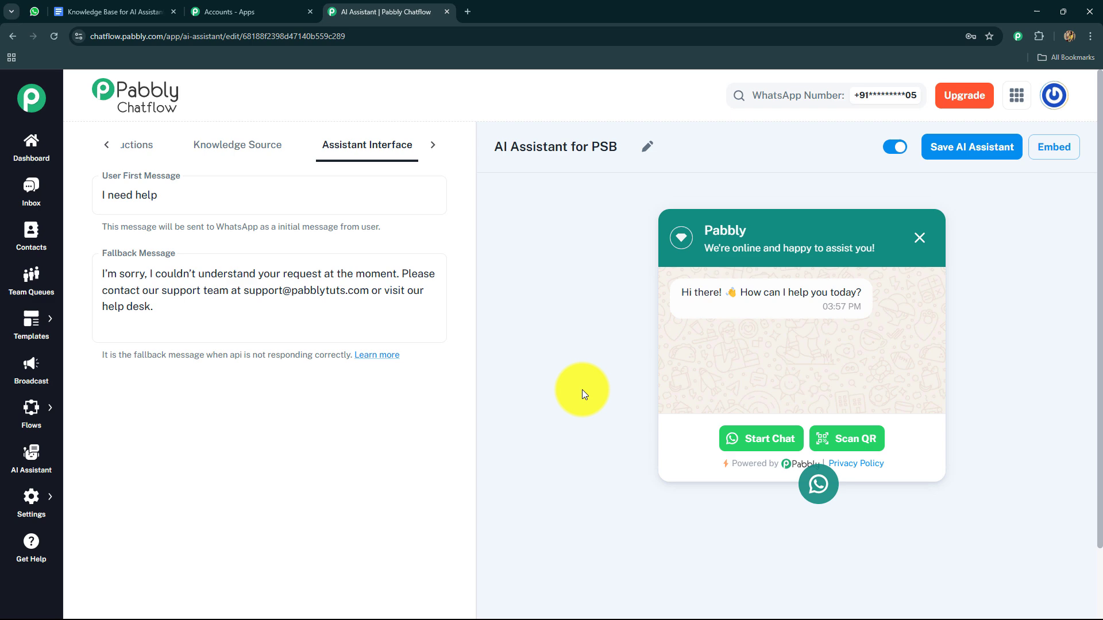
pyautogui.scroll(8, 346, 460)
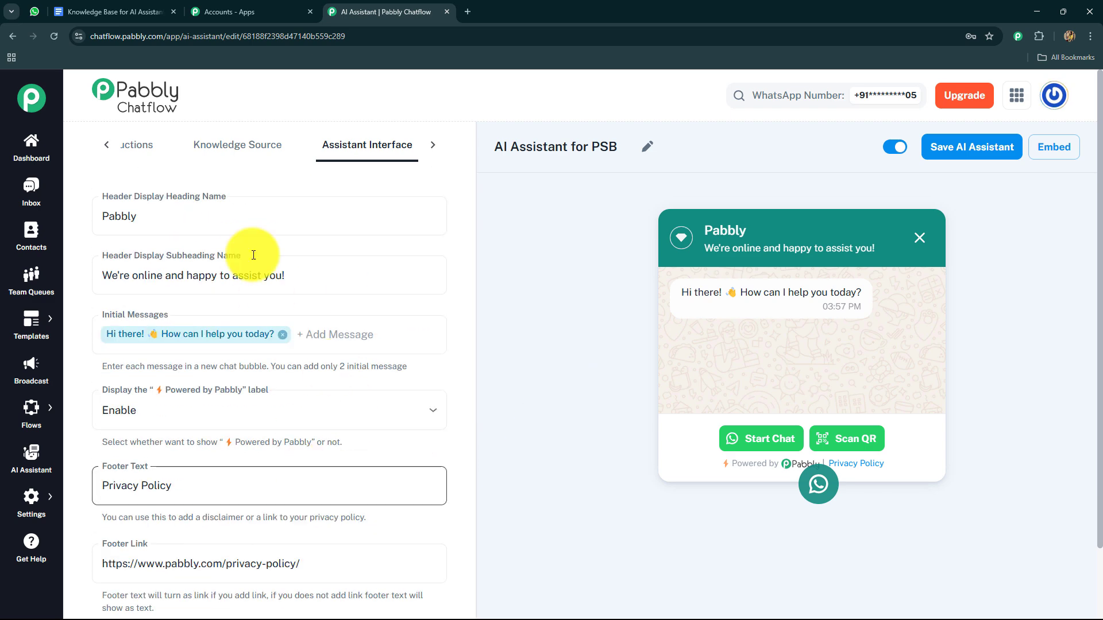
pyautogui.scroll(-5, 320, 448)
pyautogui.scroll(-2, 321, 467)
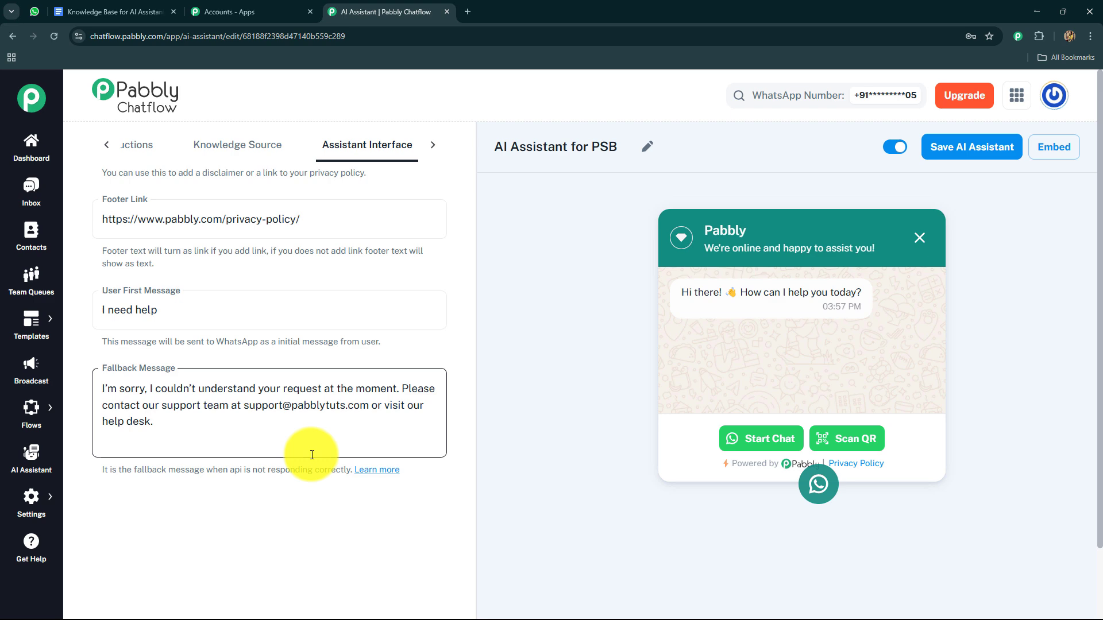
pyautogui.scroll(8, 315, 455)
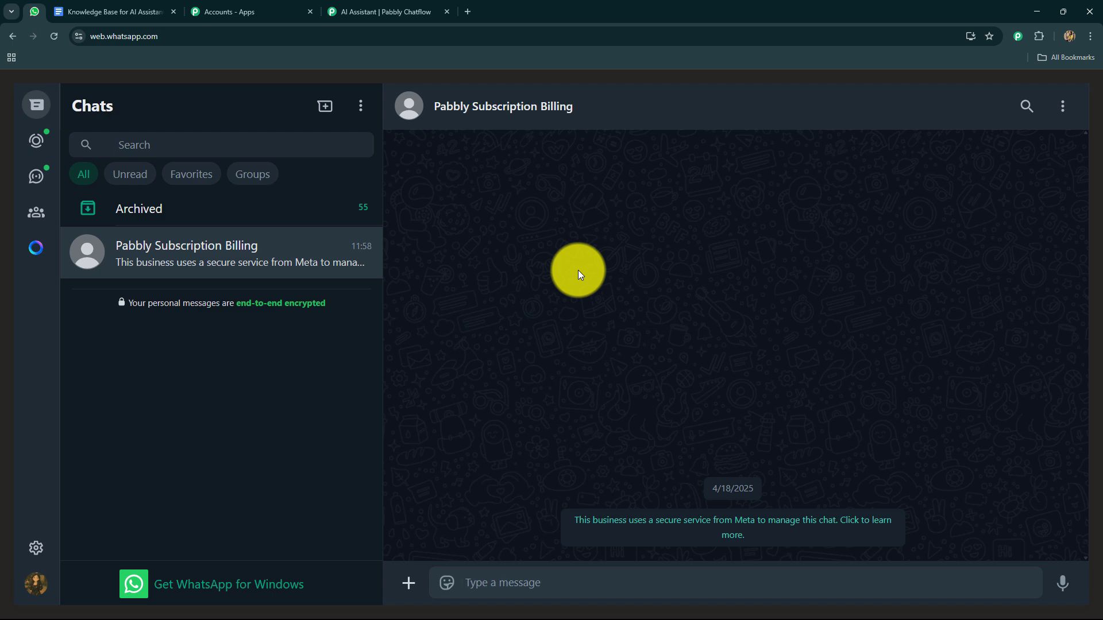
# Send 'Hello, I need help' in the Pabbly Subscription Billing chat to trigger the assistant's reply.
pyautogui.write('Hello, I need help')
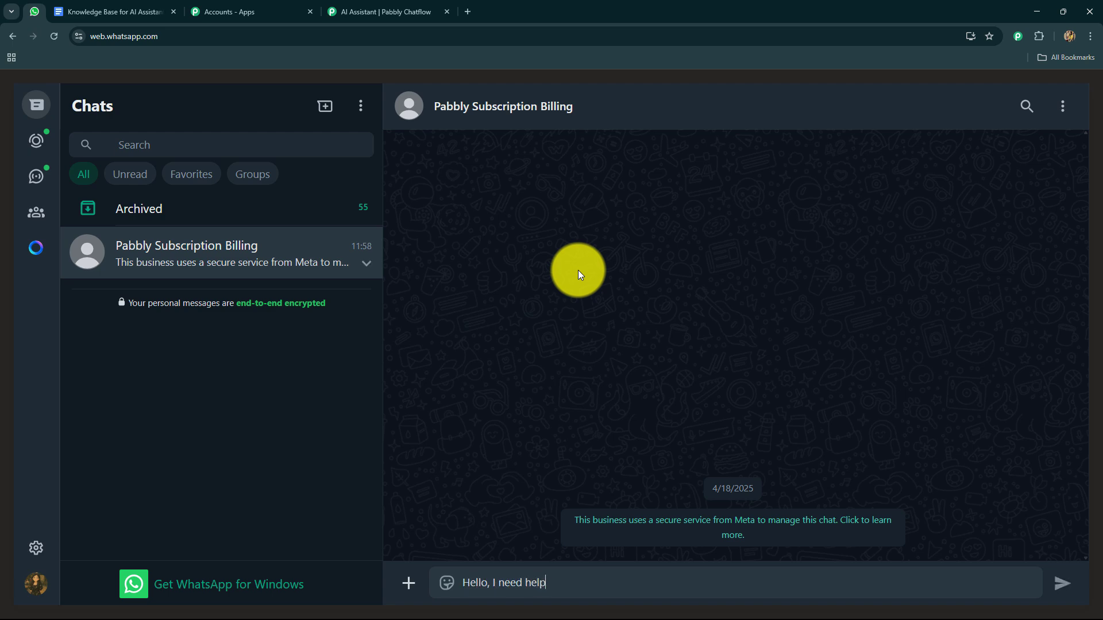
pyautogui.press('Return')
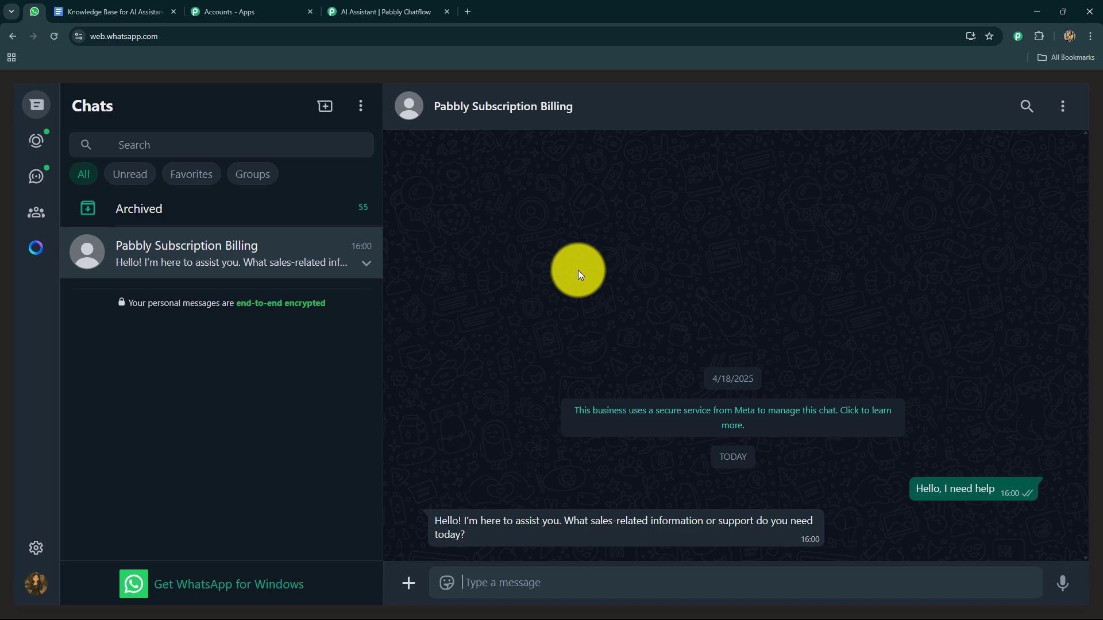
# Send 'I want to know how can I download my invoice in PSB?', then draft 'What paymant gateways are supported?'.
pyautogui.write('I want to know how can I download my invoice in PSB?')
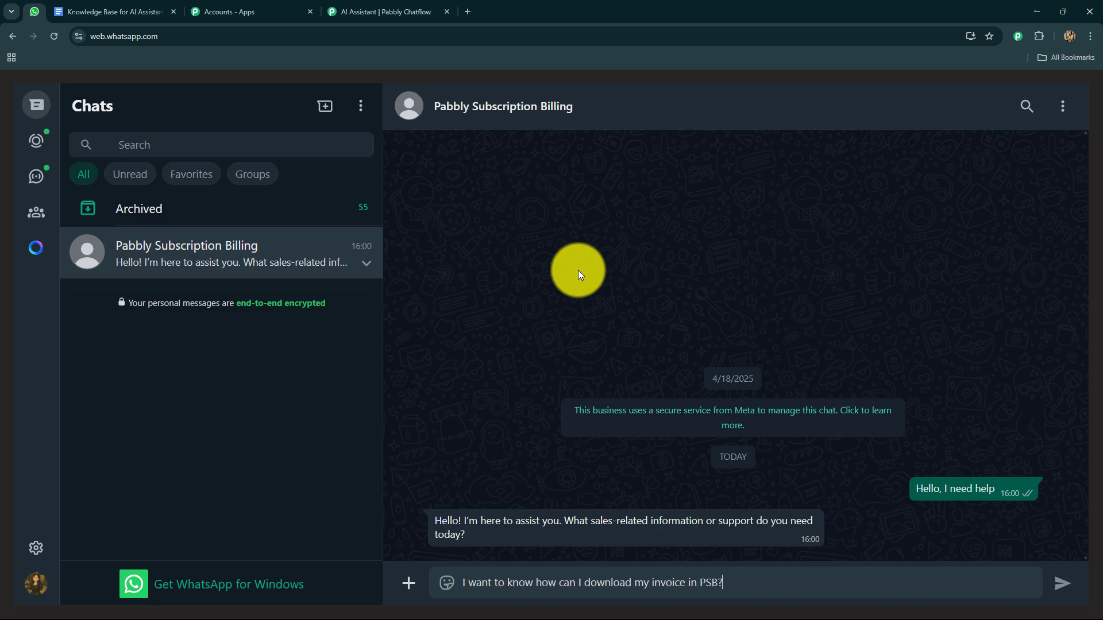
pyautogui.press('Return')
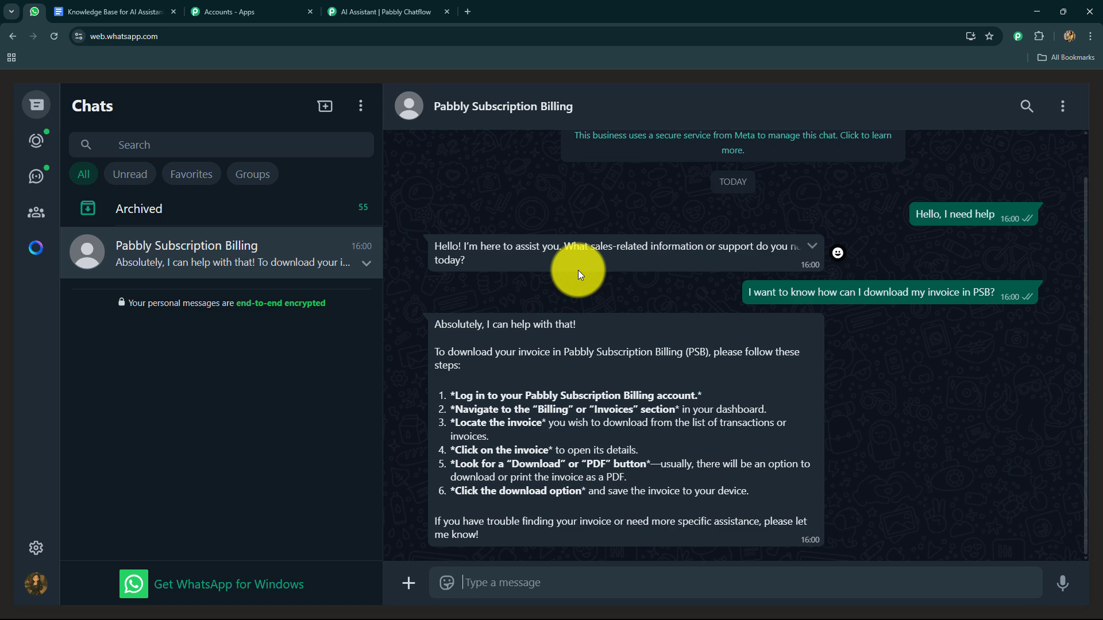
pyautogui.write('What paymant gateways are supported?')
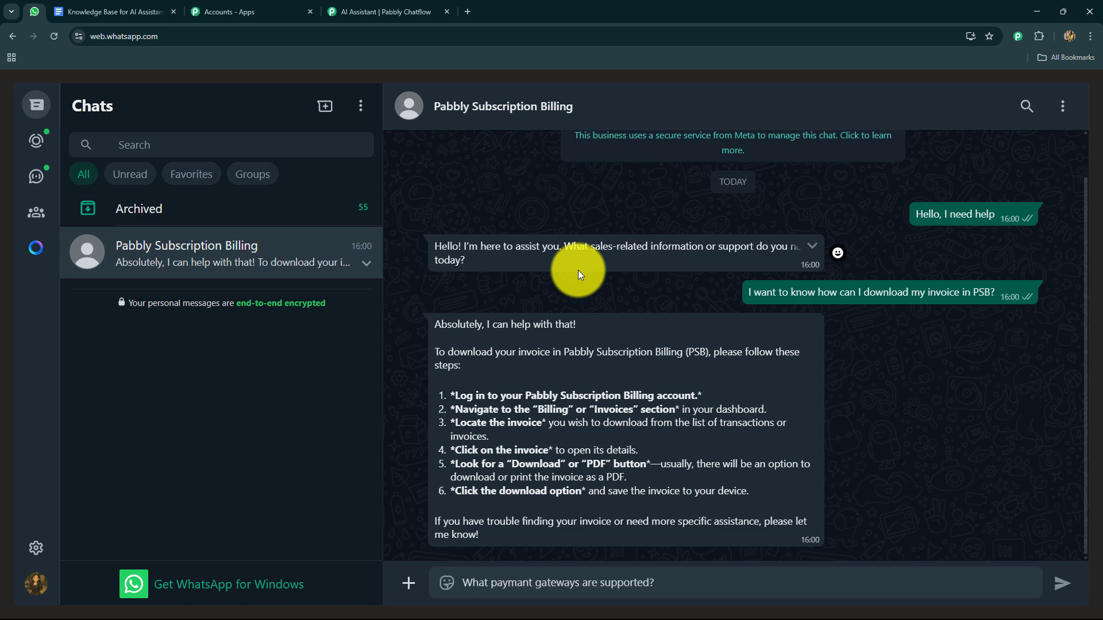
# Send the payment gateways question, review the eight-gateway reply, then return to the Pabbly Chatflow editor.
pyautogui.press('Return')
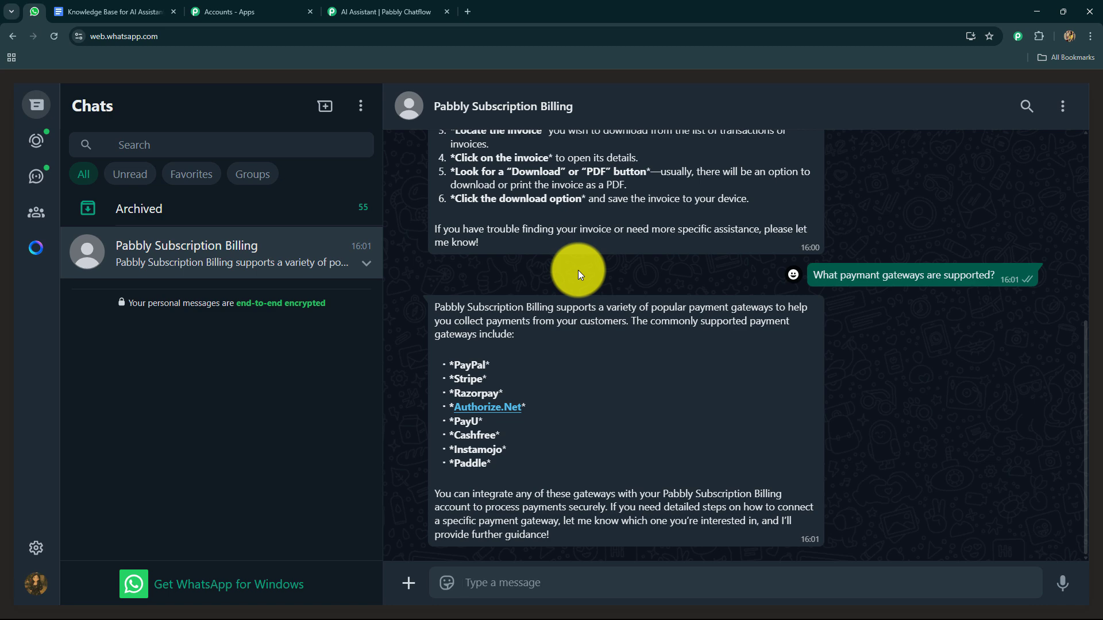
pyautogui.scroll(6, 840, 394)
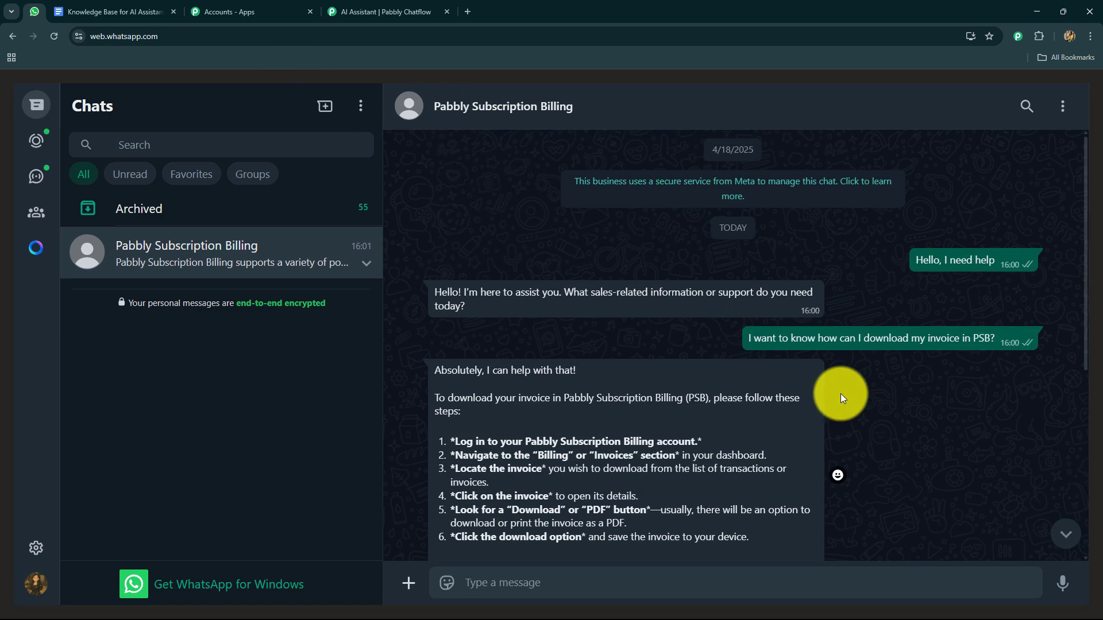
pyautogui.scroll(-6, 840, 394)
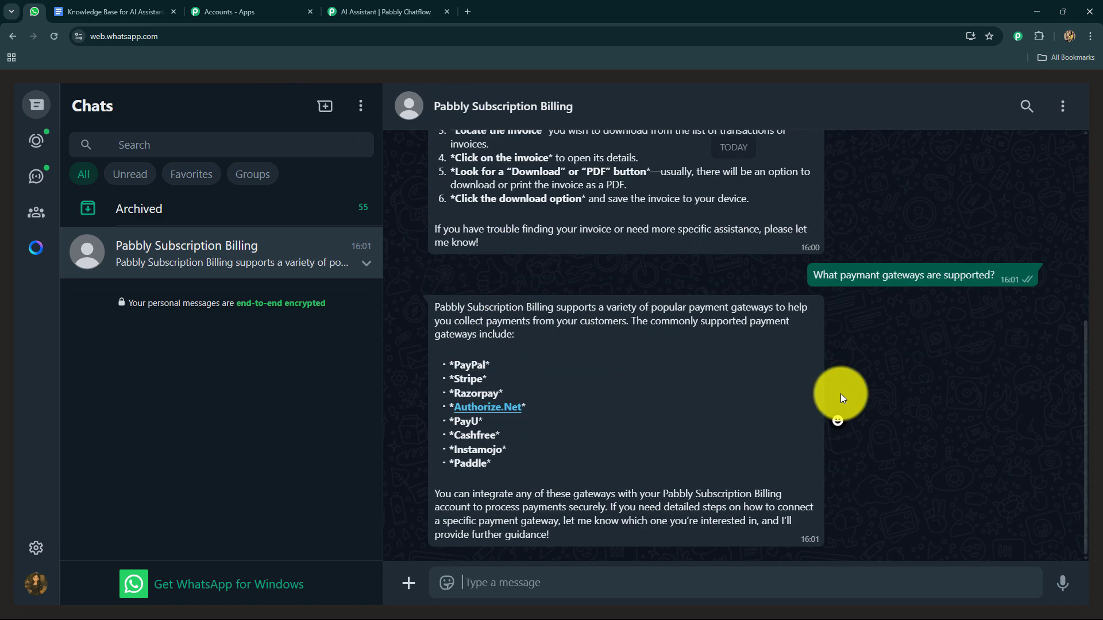
pyautogui.click(349, 16)
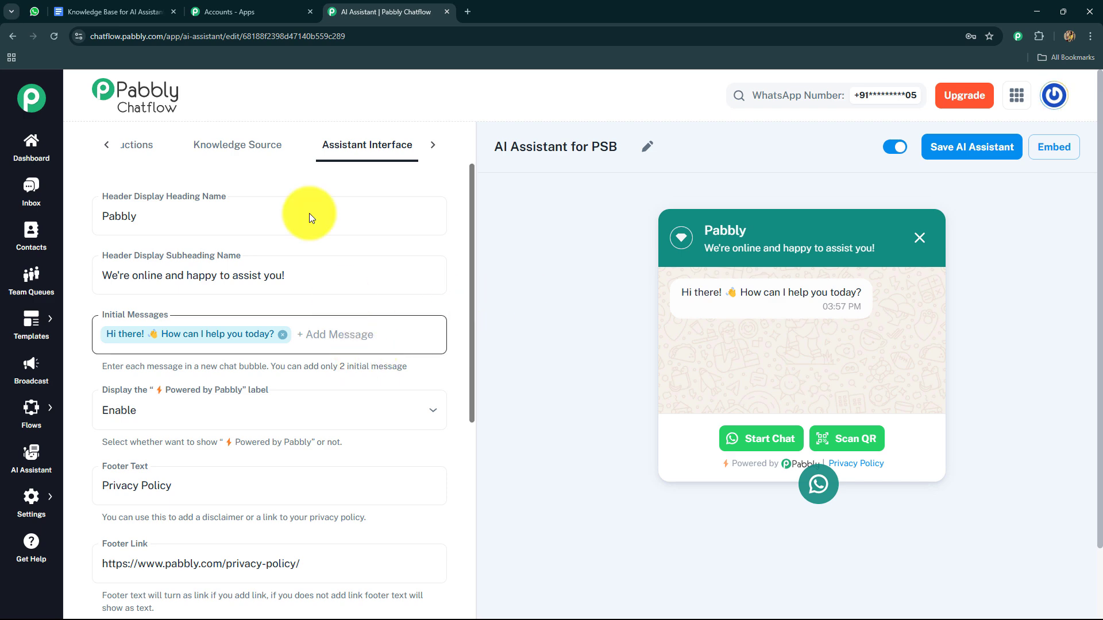
# Show the assistant's Knowledge Source settings and scroll to the uploaded knowledge base file.
pyautogui.click(258, 144)
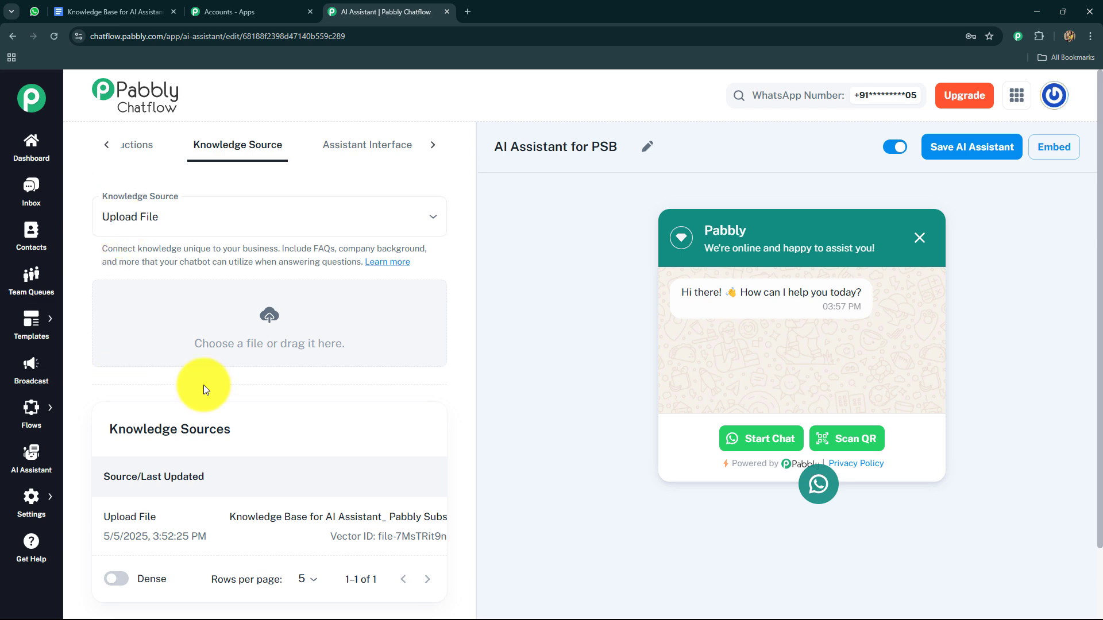
pyautogui.scroll(-2, 203, 385)
pyautogui.scroll(2, 203, 389)
pyautogui.click(36, 11)
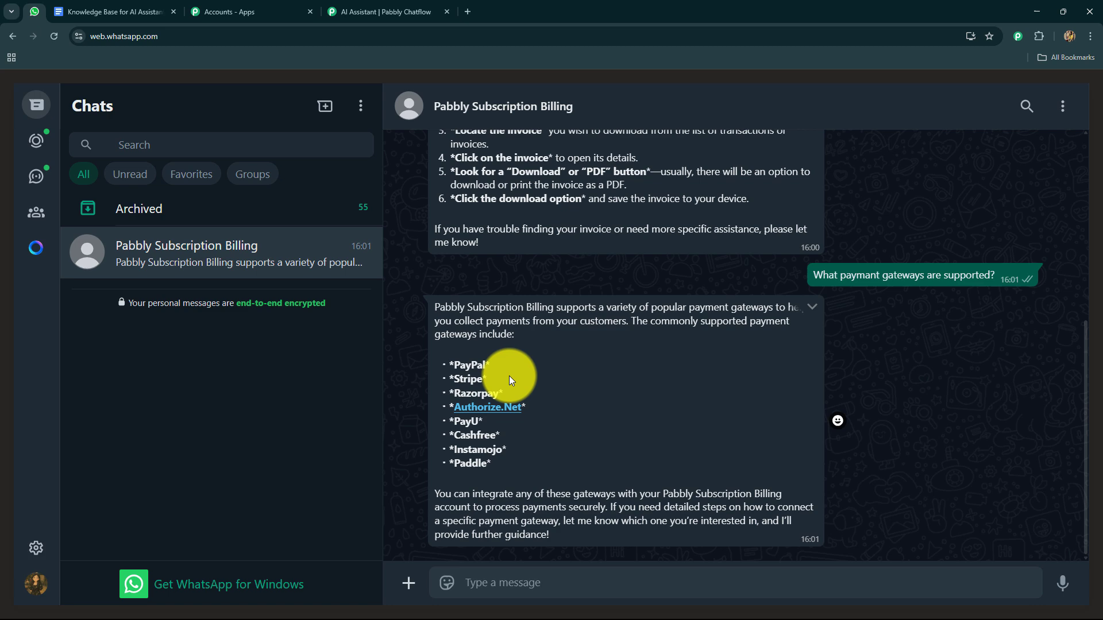
pyautogui.scroll(4, 509, 376)
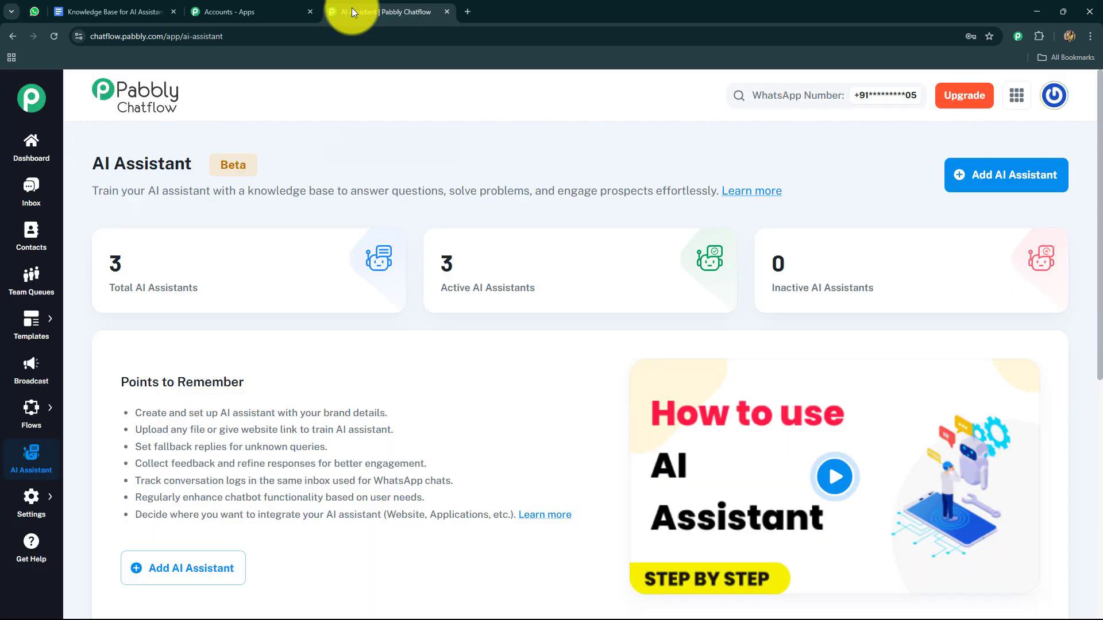
pyautogui.click(352, 8)
pyautogui.click(23, 186)
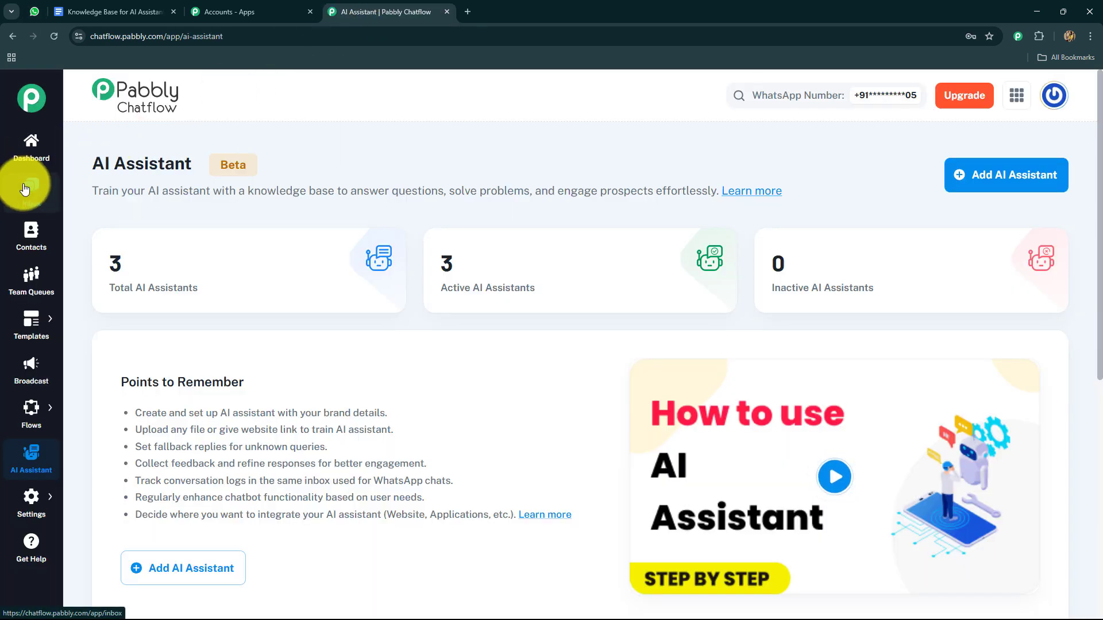
pyautogui.moveTo(545, 381)
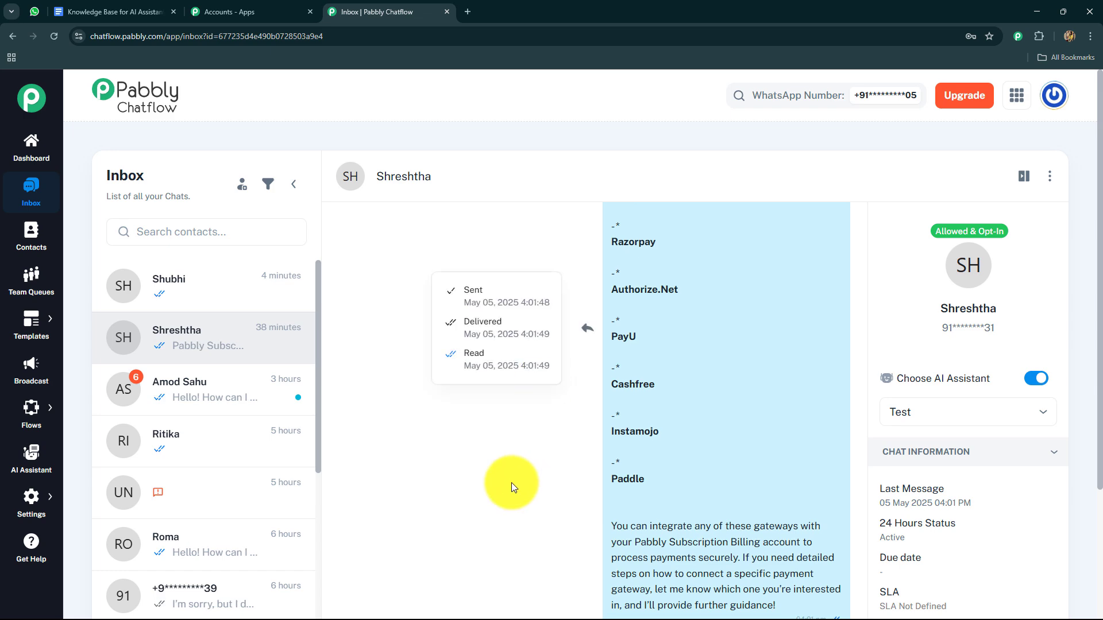
pyautogui.scroll(5, 512, 483)
pyautogui.scroll(10, 511, 482)
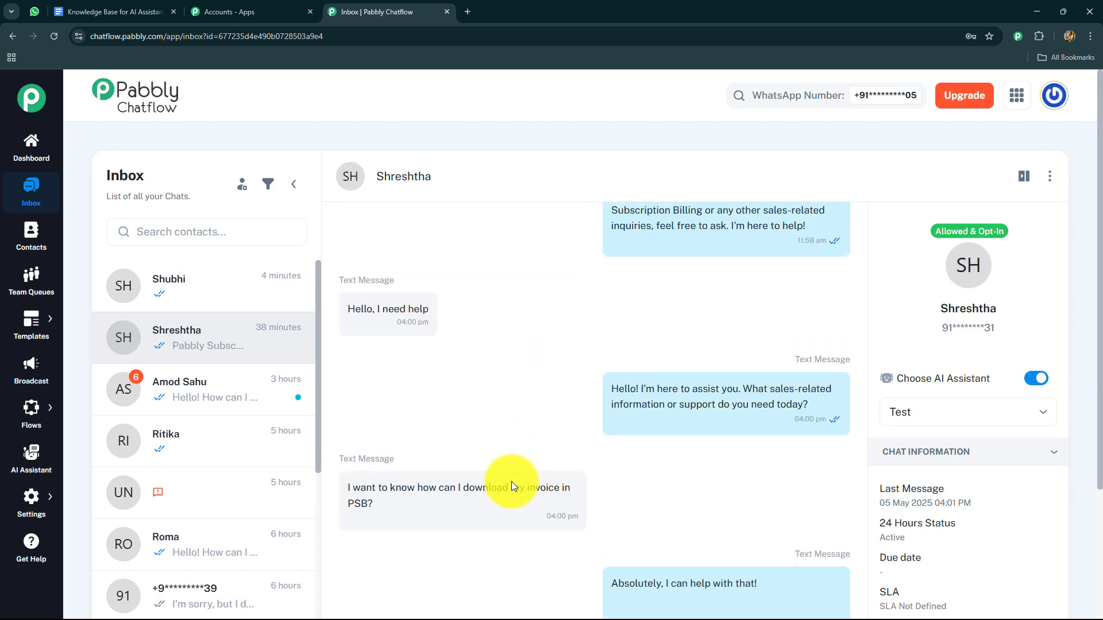
pyautogui.scroll(-1, 511, 481)
pyautogui.moveTo(511, 481)
pyautogui.scroll(-2, 511, 481)
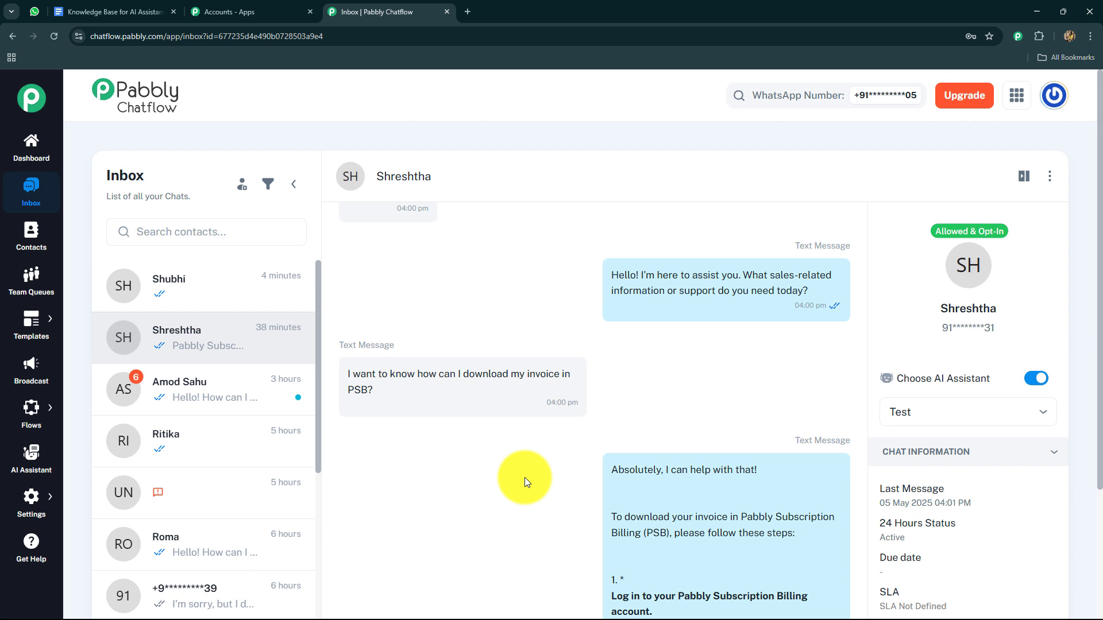
pyautogui.scroll(2, 525, 477)
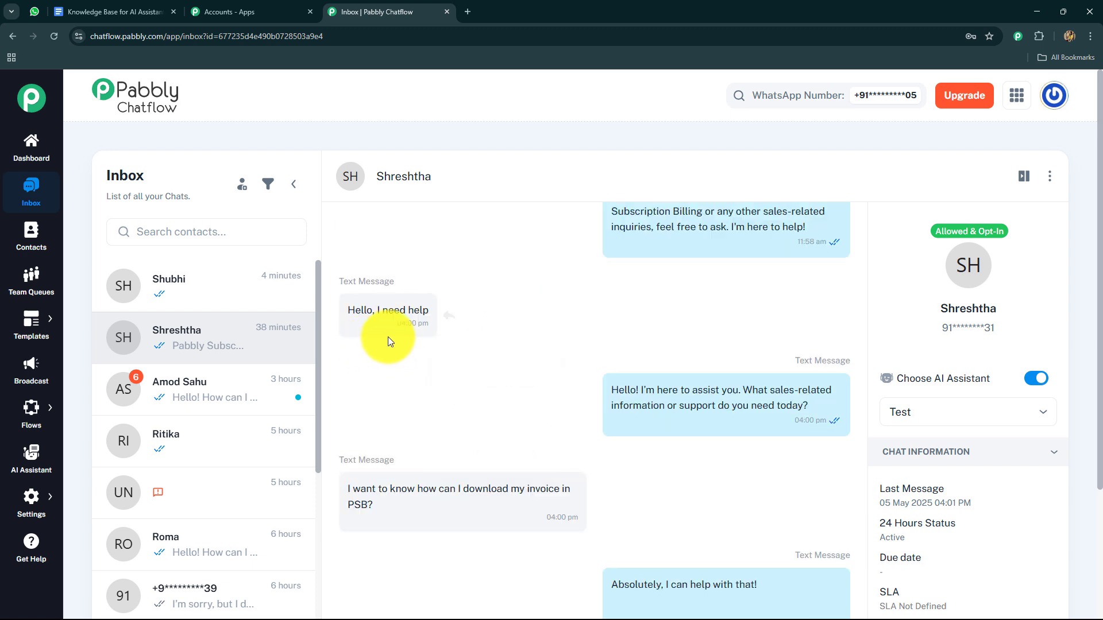
pyautogui.moveTo(724, 432)
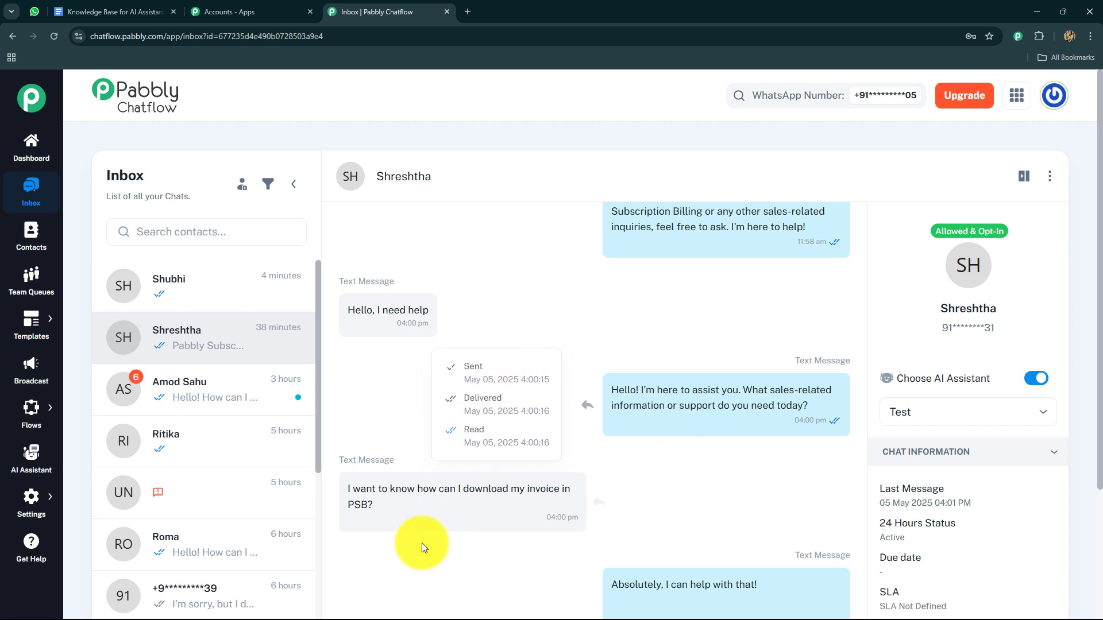
pyautogui.scroll(-2, 418, 540)
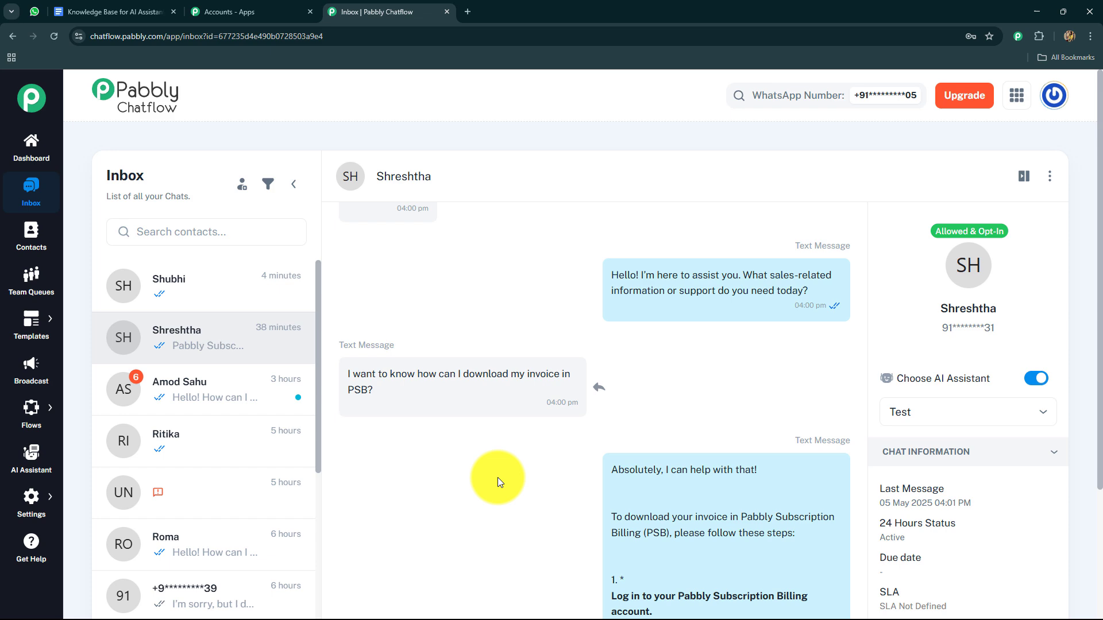
pyautogui.scroll(-4, 534, 402)
pyautogui.scroll(-3, 511, 419)
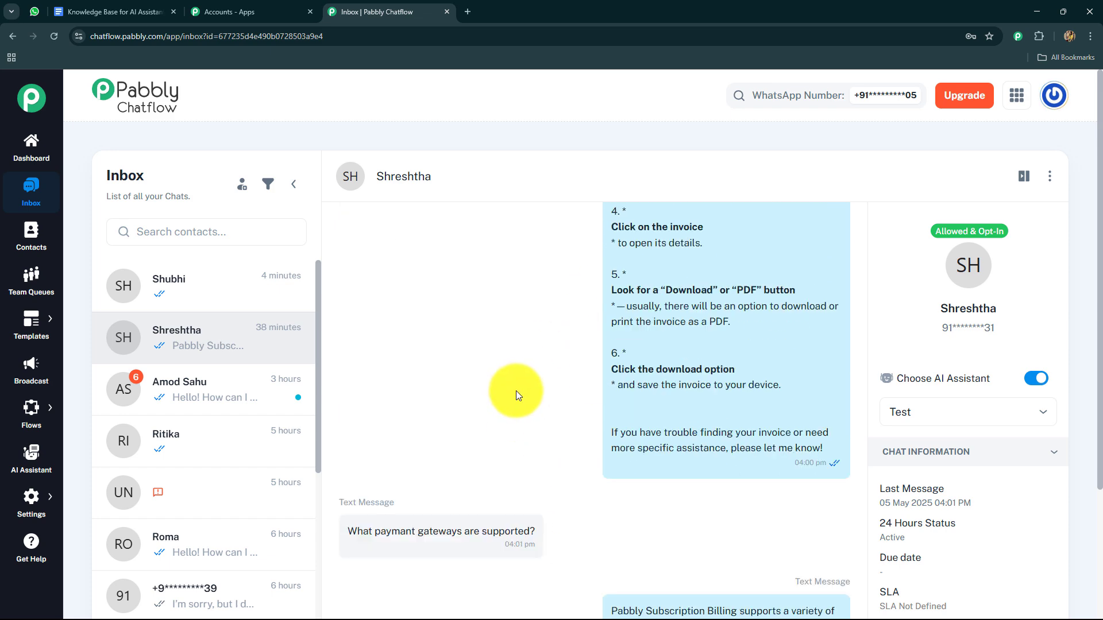
pyautogui.scroll(-7, 516, 390)
pyautogui.scroll(-2, 464, 540)
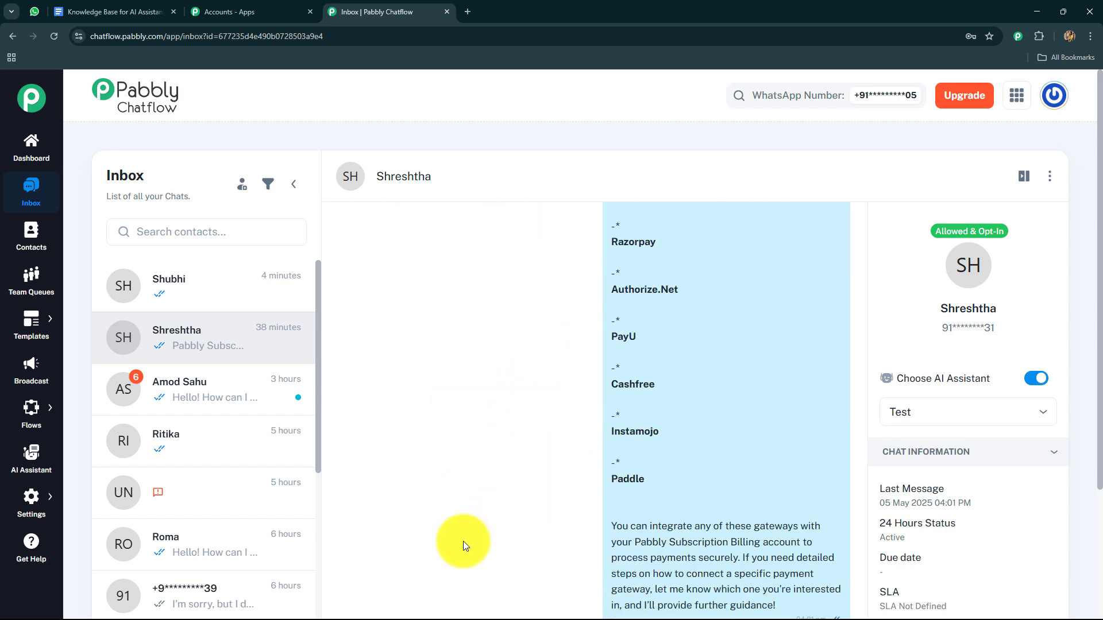